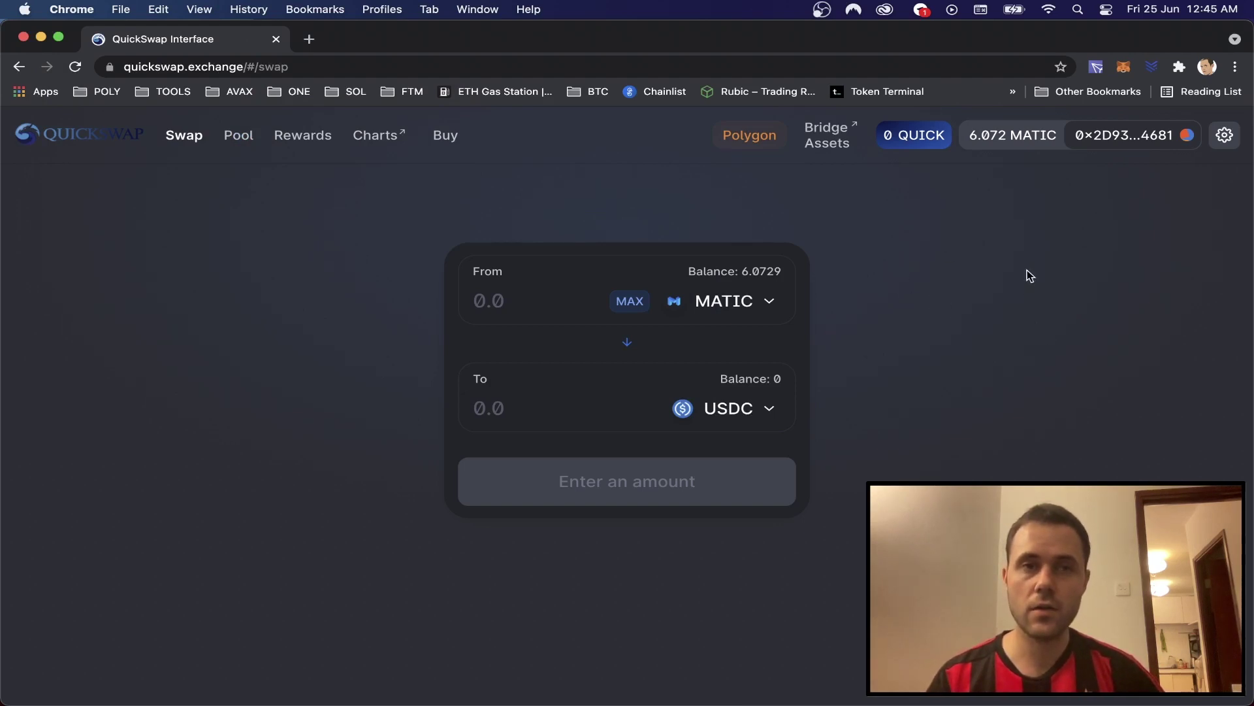
- From MetaMask's account menu, start connecting a hardware wallet and choose Trezor
click(1123, 66)
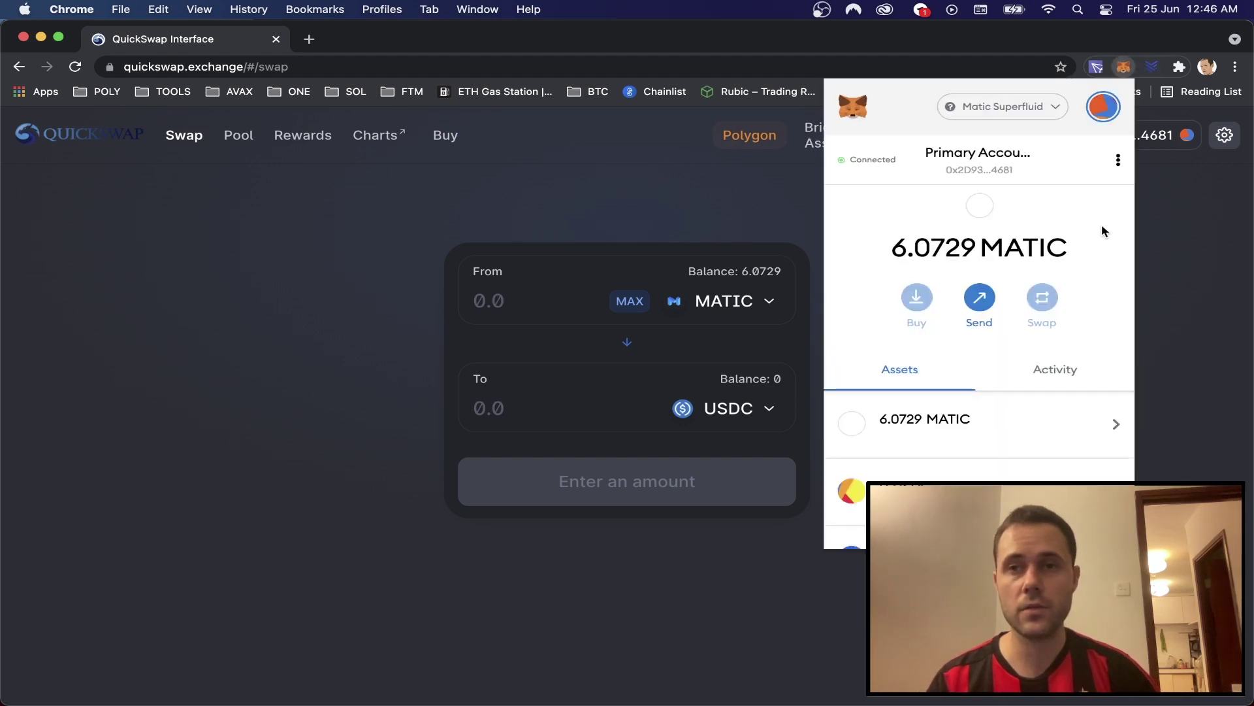
click(1106, 109)
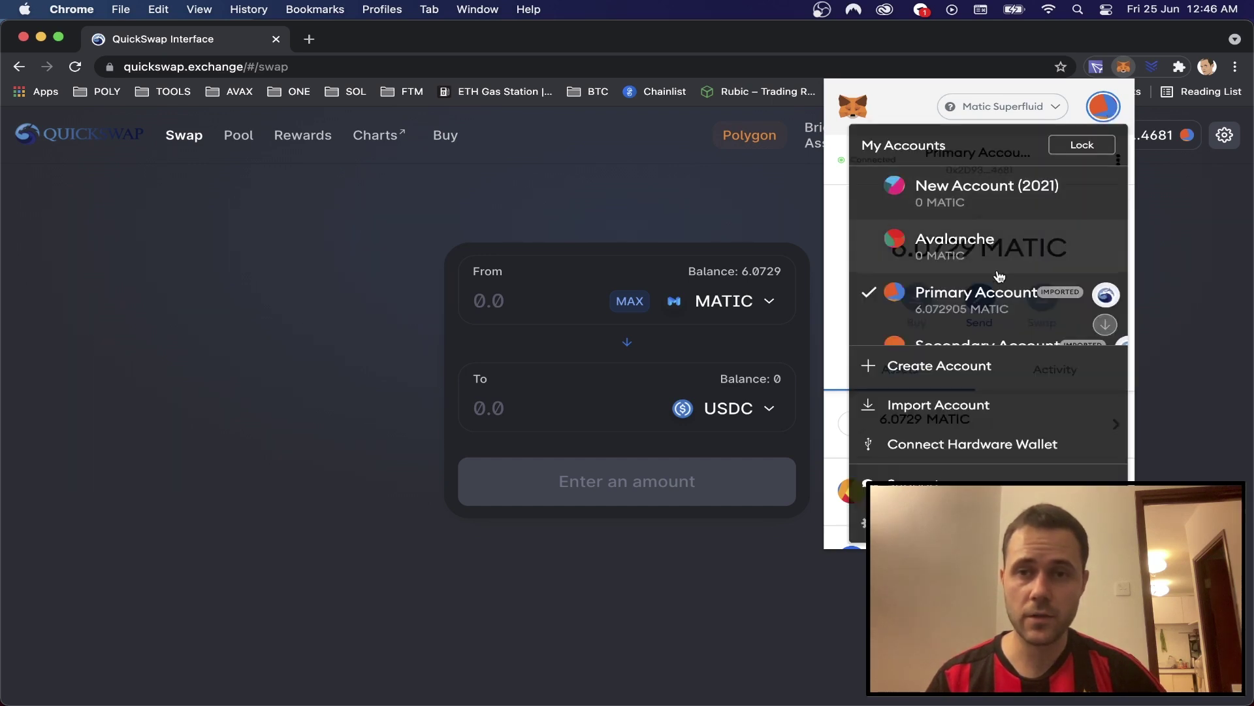
click(947, 446)
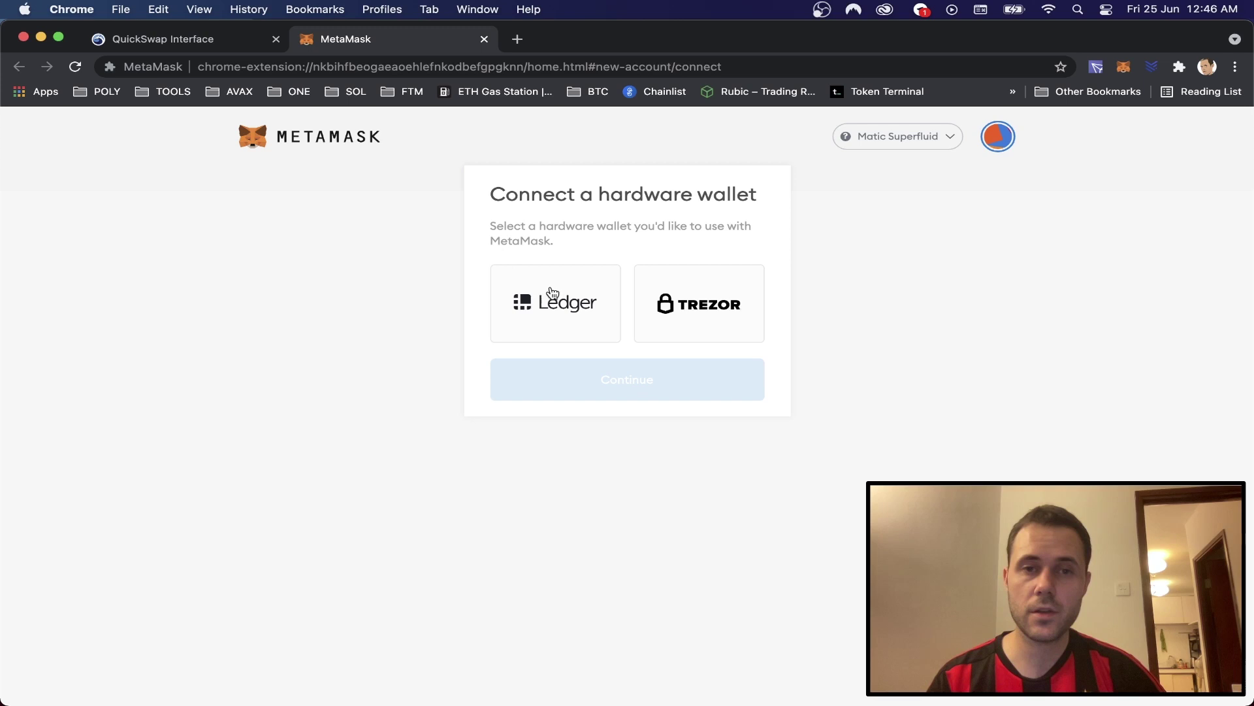
click(673, 294)
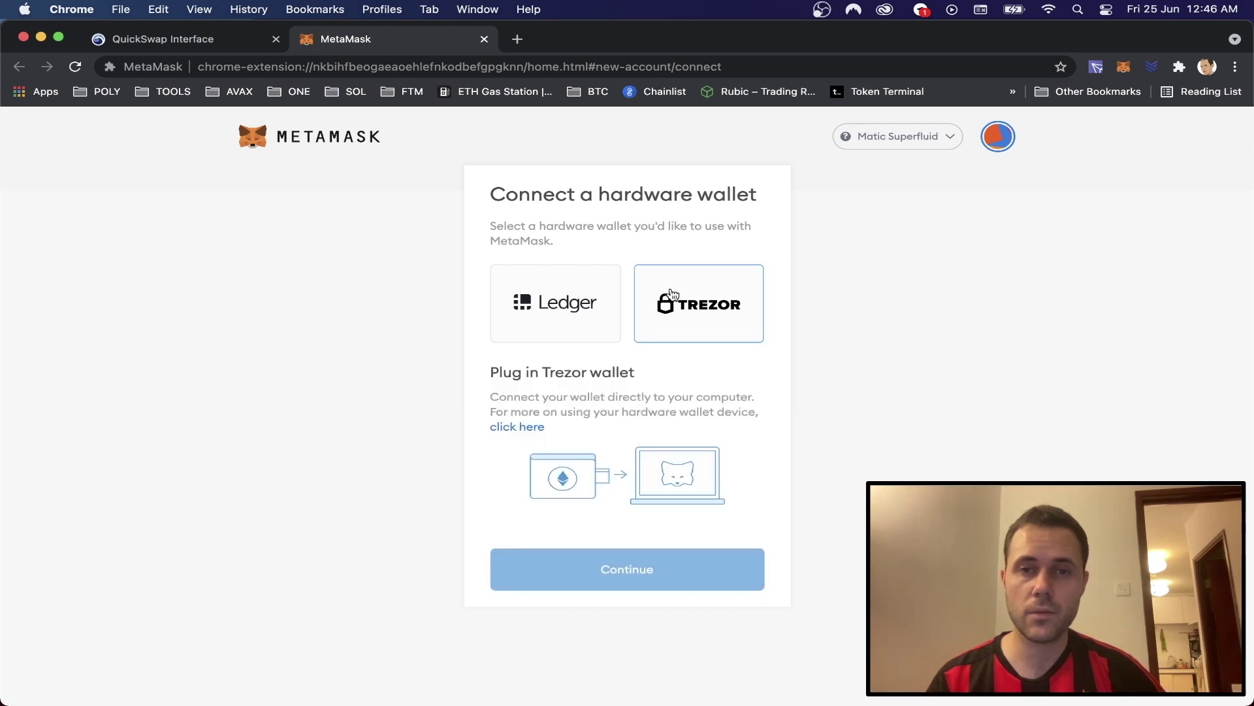
click(664, 563)
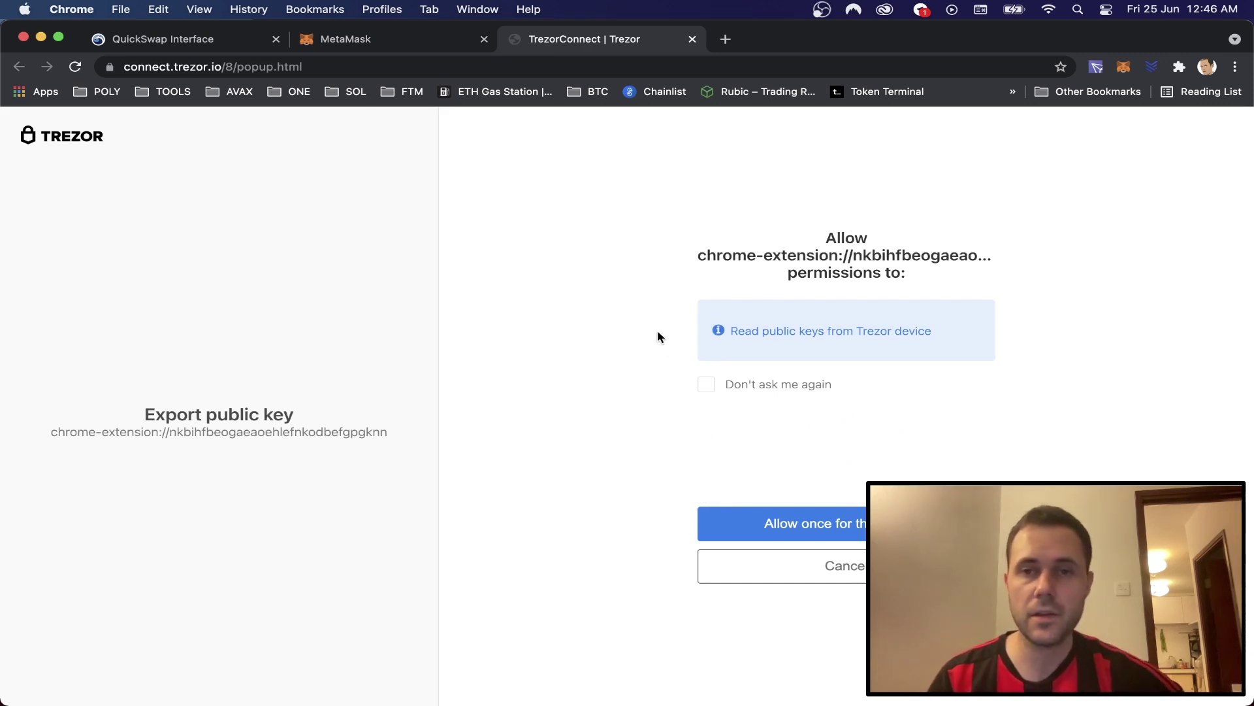
- Always allow MetaMask to read the Trezor's public keys and export account #1's key
click(707, 389)
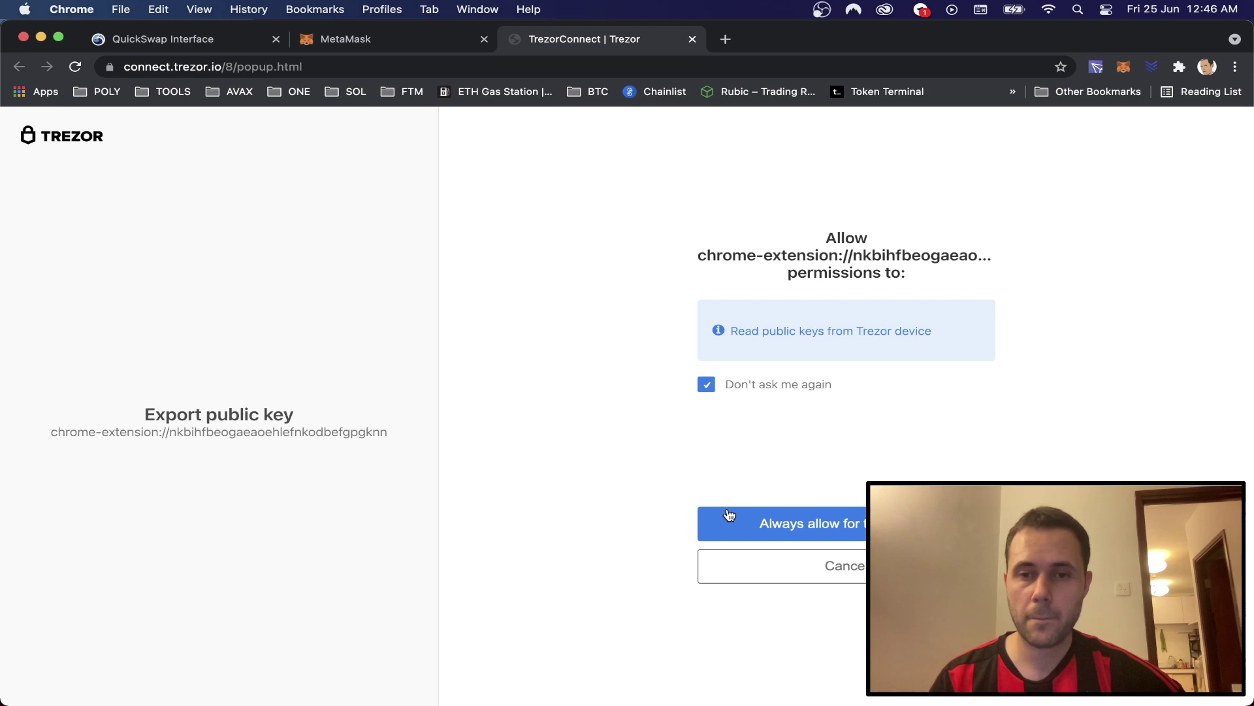
click(729, 515)
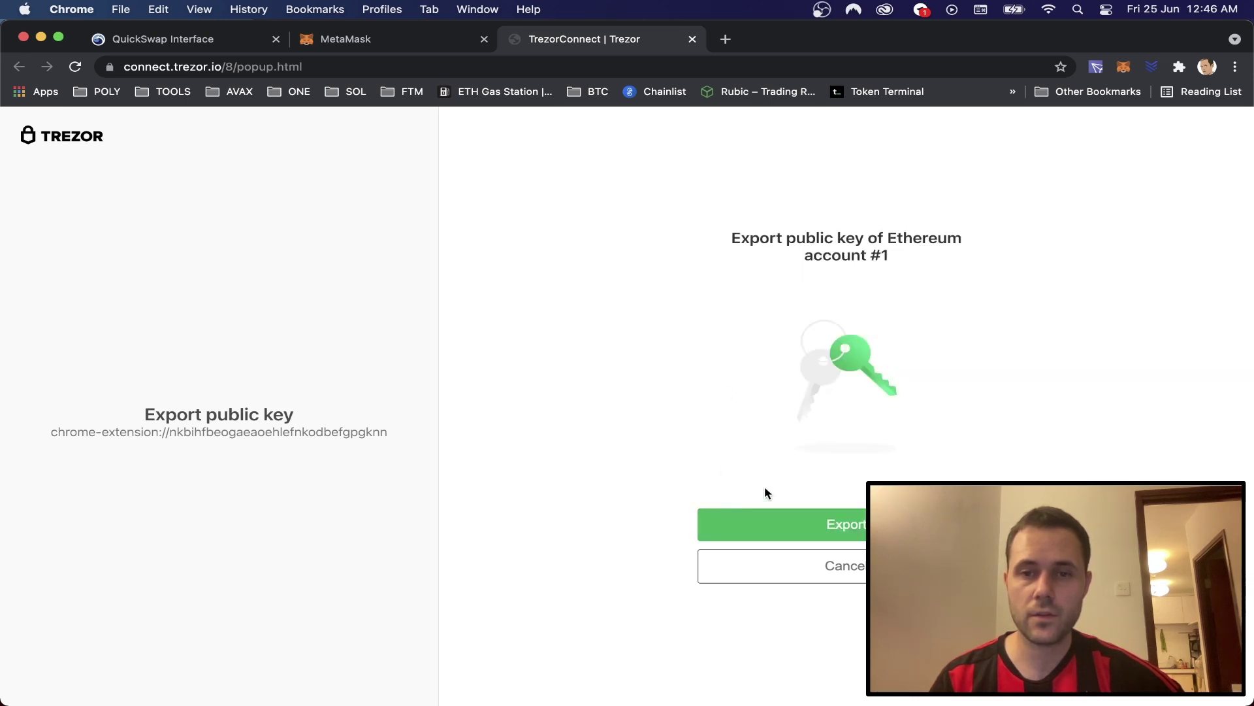
click(771, 525)
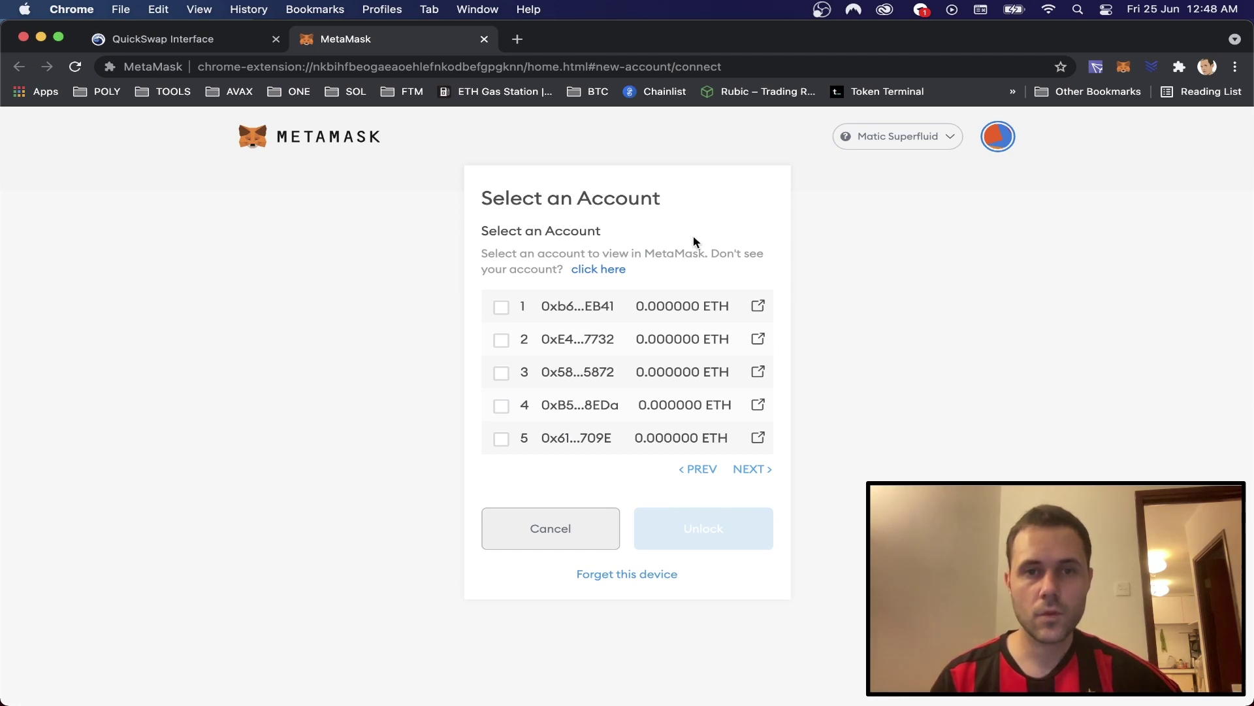
- Select the first Trezor account and unlock it so Trezor 1 is added to MetaMask
click(504, 305)
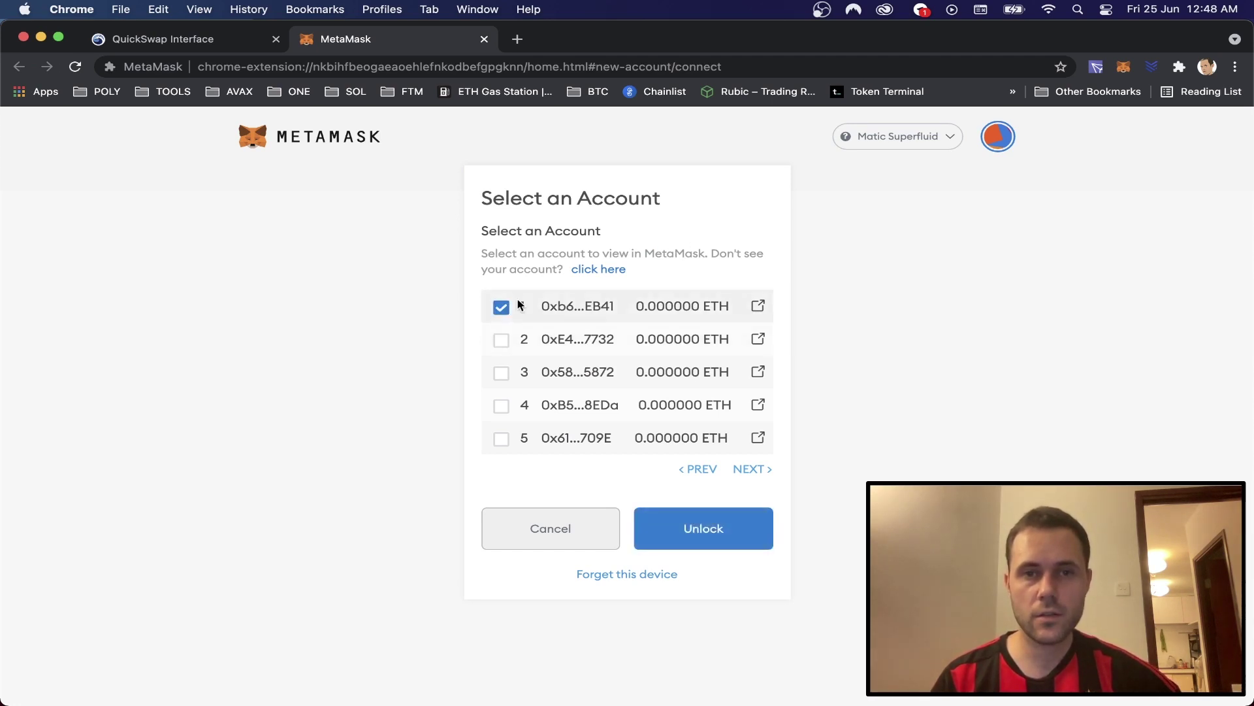
click(702, 547)
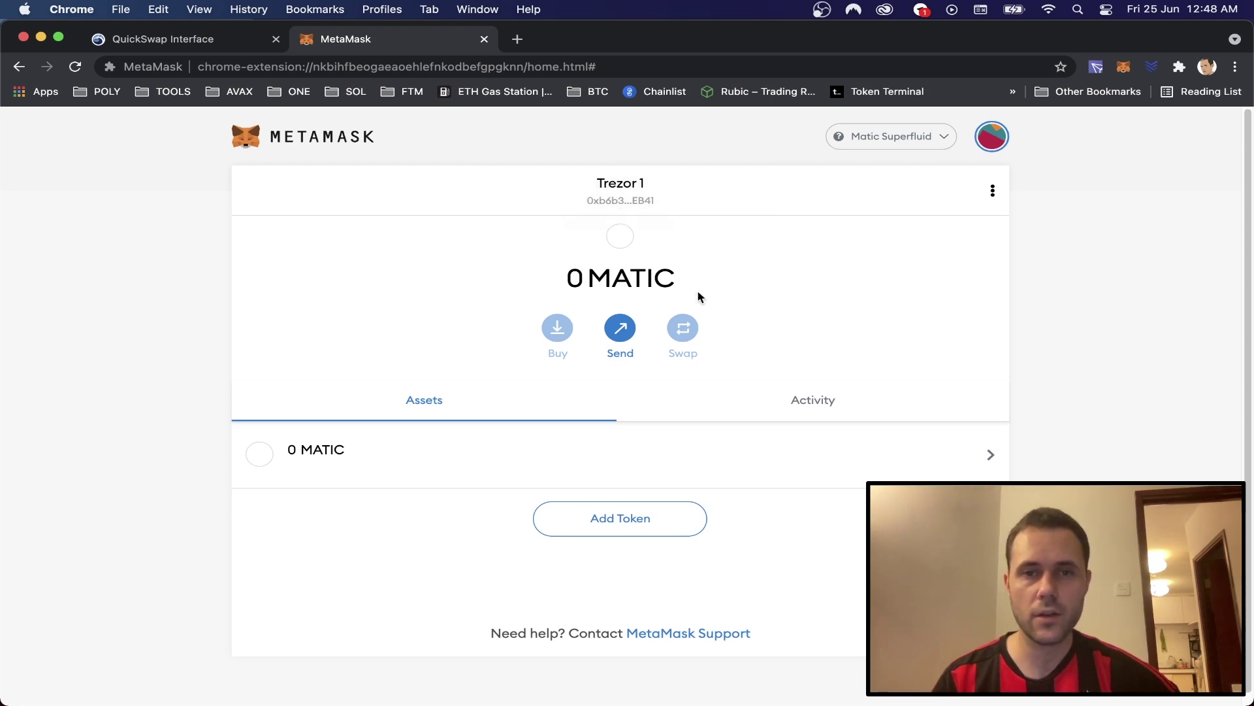
key(super+w)
click(1124, 67)
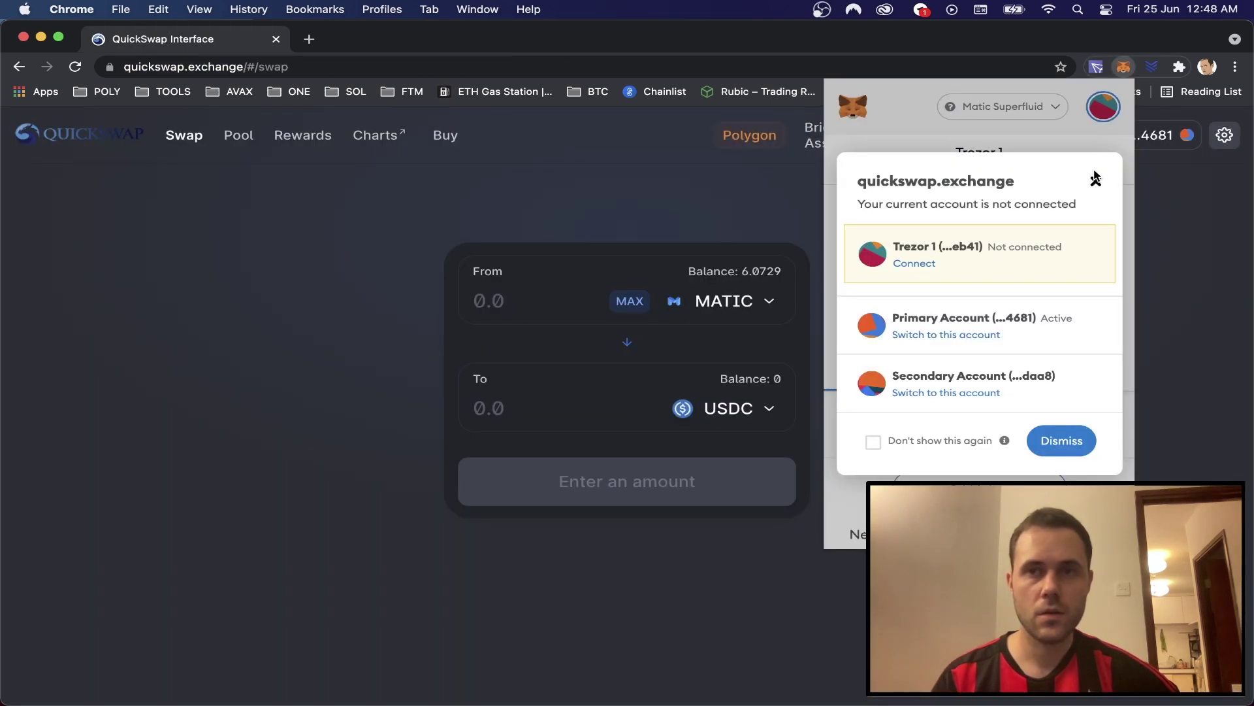
- Connect the Trezor 1 account to quickswap.exchange
click(915, 264)
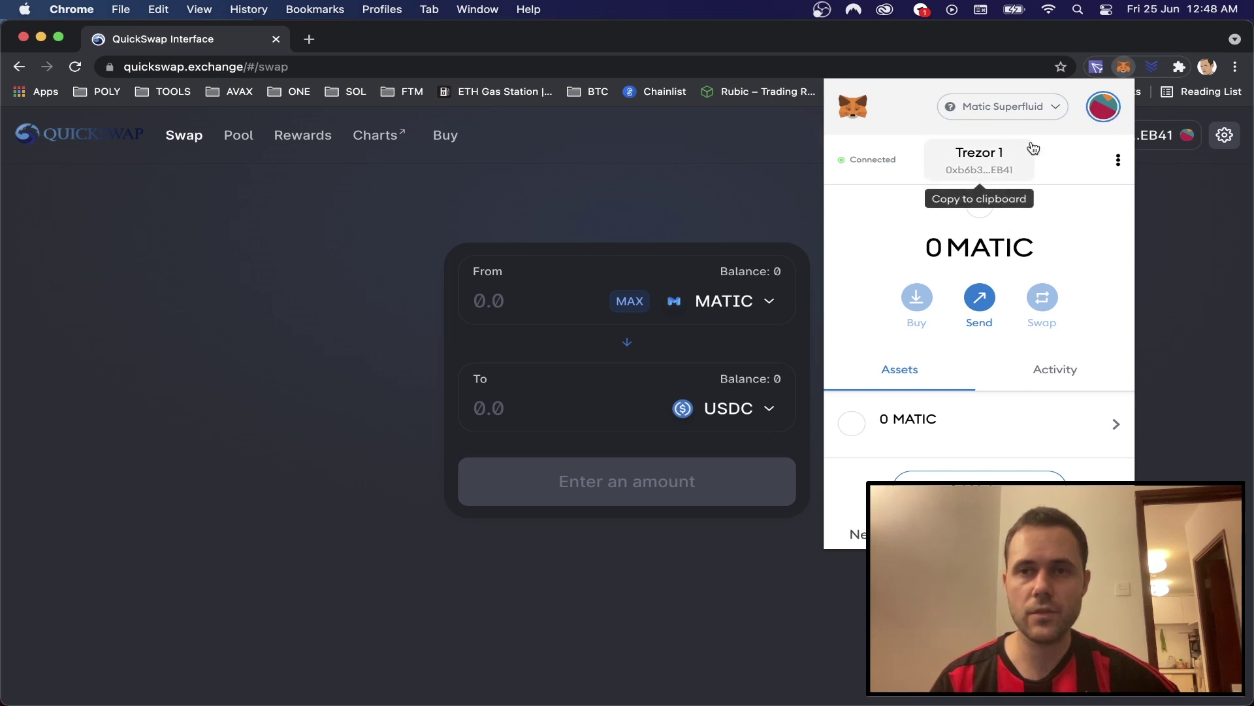
click(1106, 111)
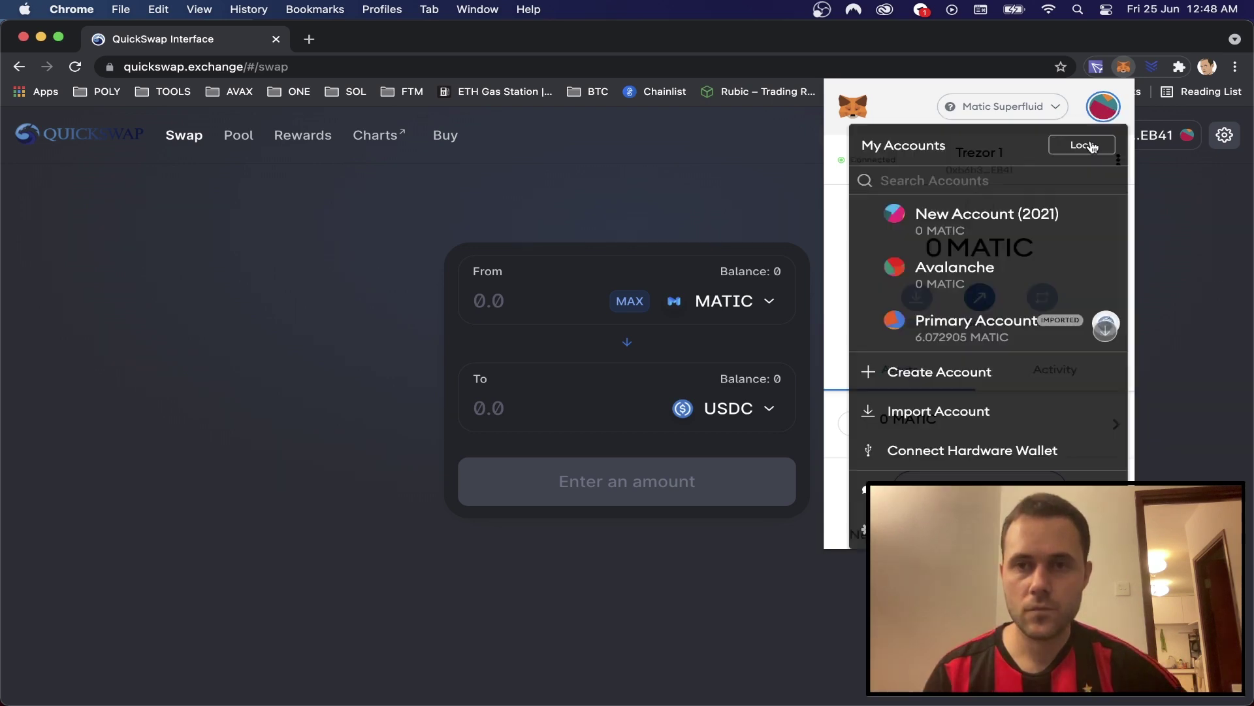
click(1099, 112)
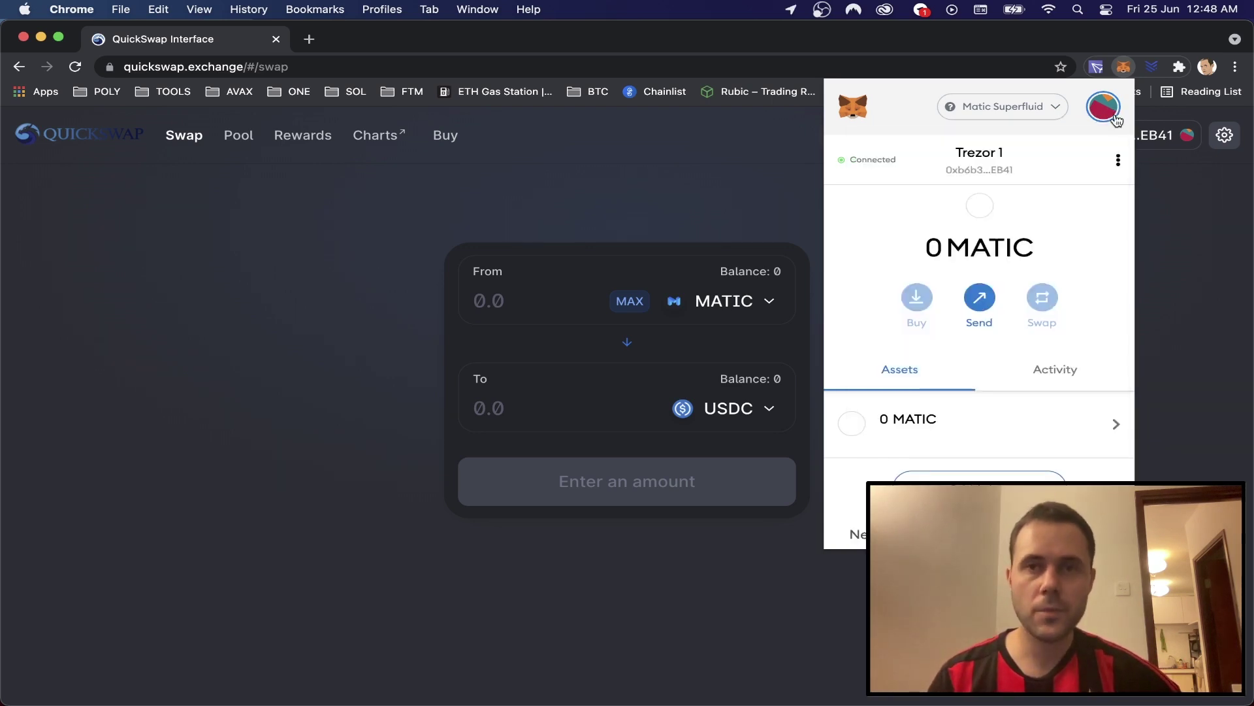
click(744, 190)
- Switch MetaMask back to the Primary Account holding 6.0729 MATIC
click(1125, 68)
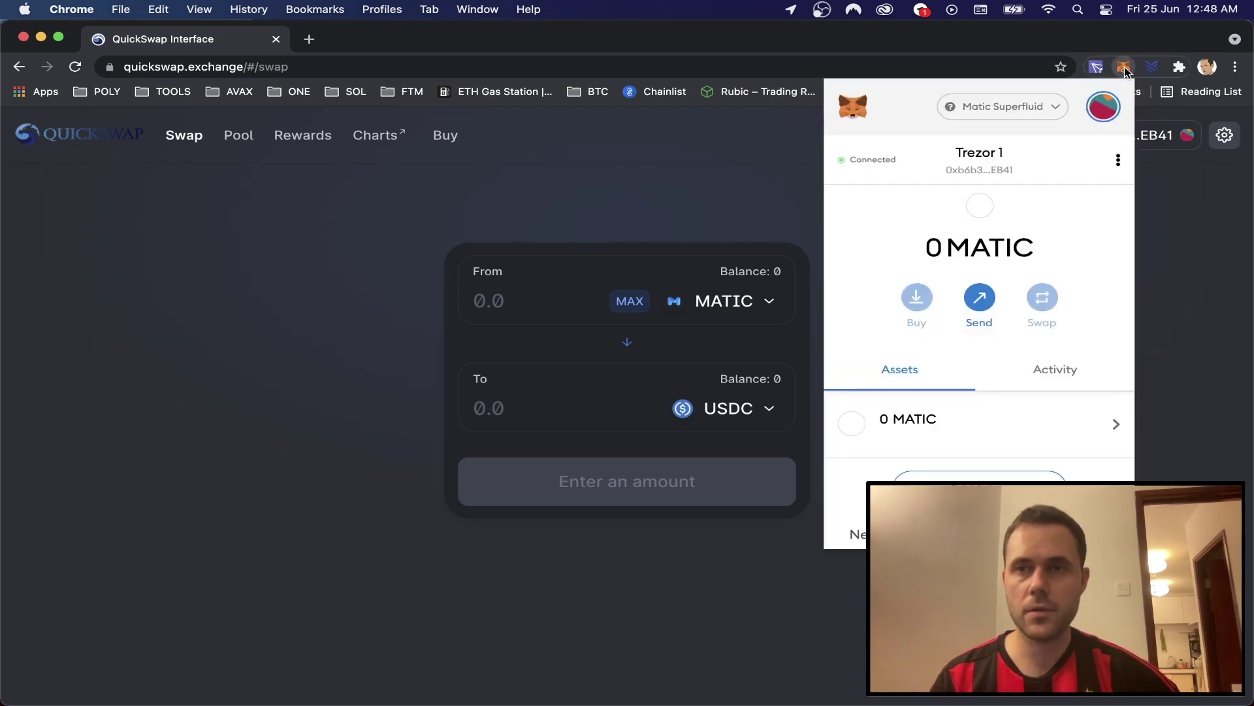
click(1104, 108)
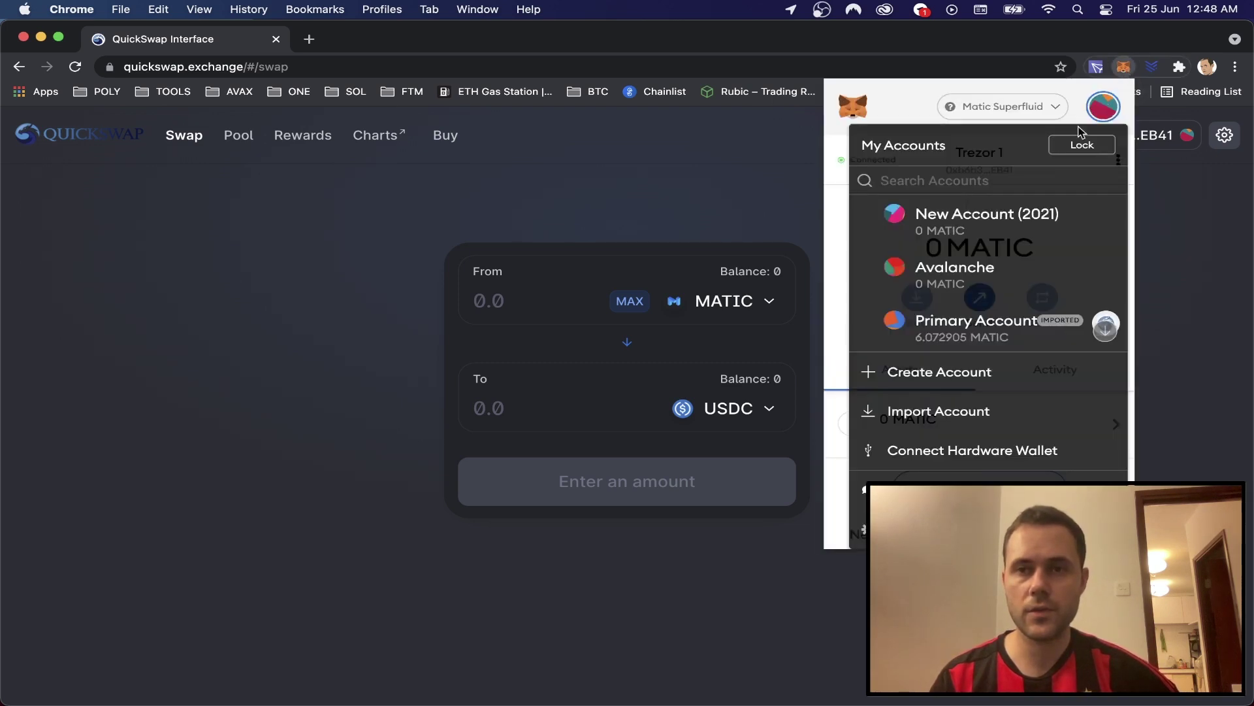
click(972, 320)
click(751, 224)
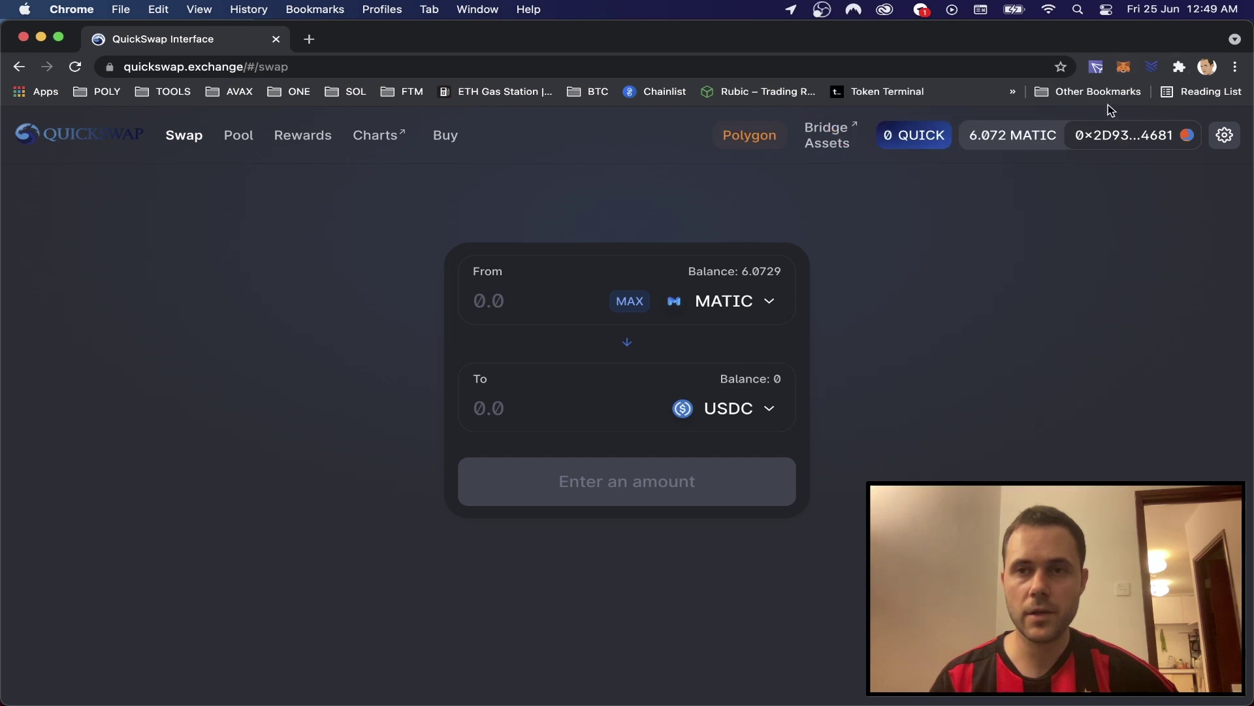
click(1125, 68)
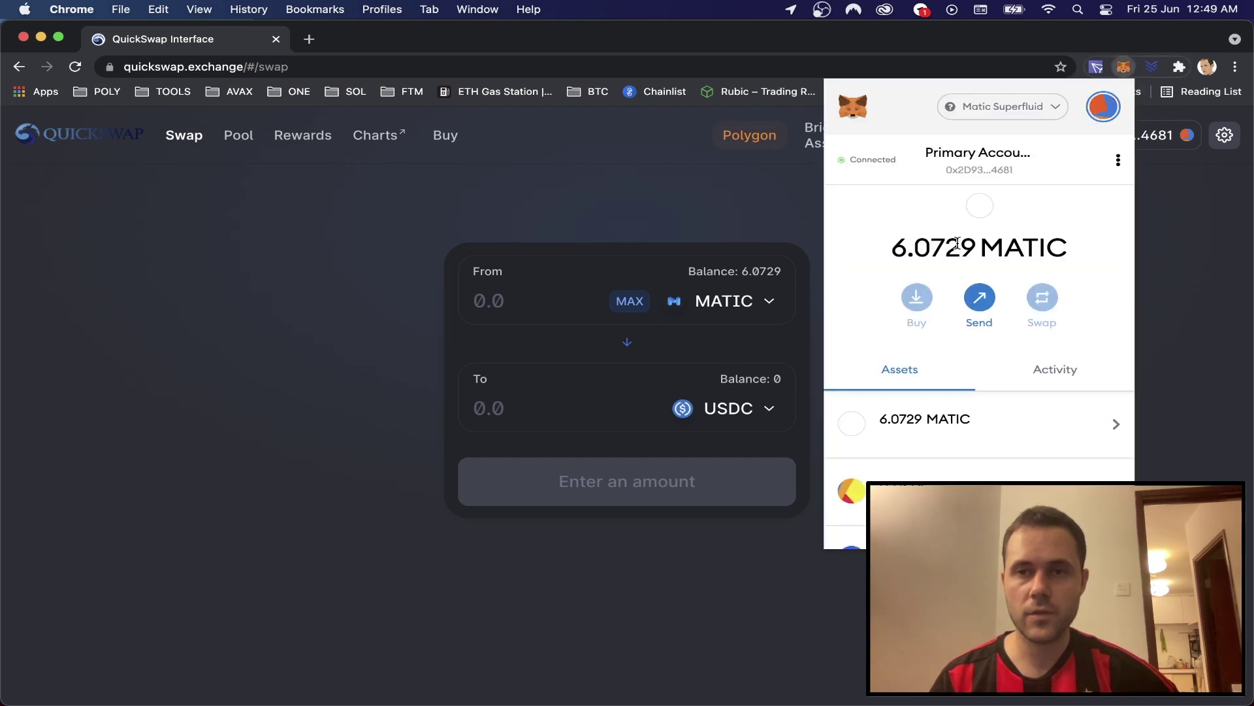
- Send 2 MATIC from the main account to Trezor 1 and confirm the transfer
click(980, 300)
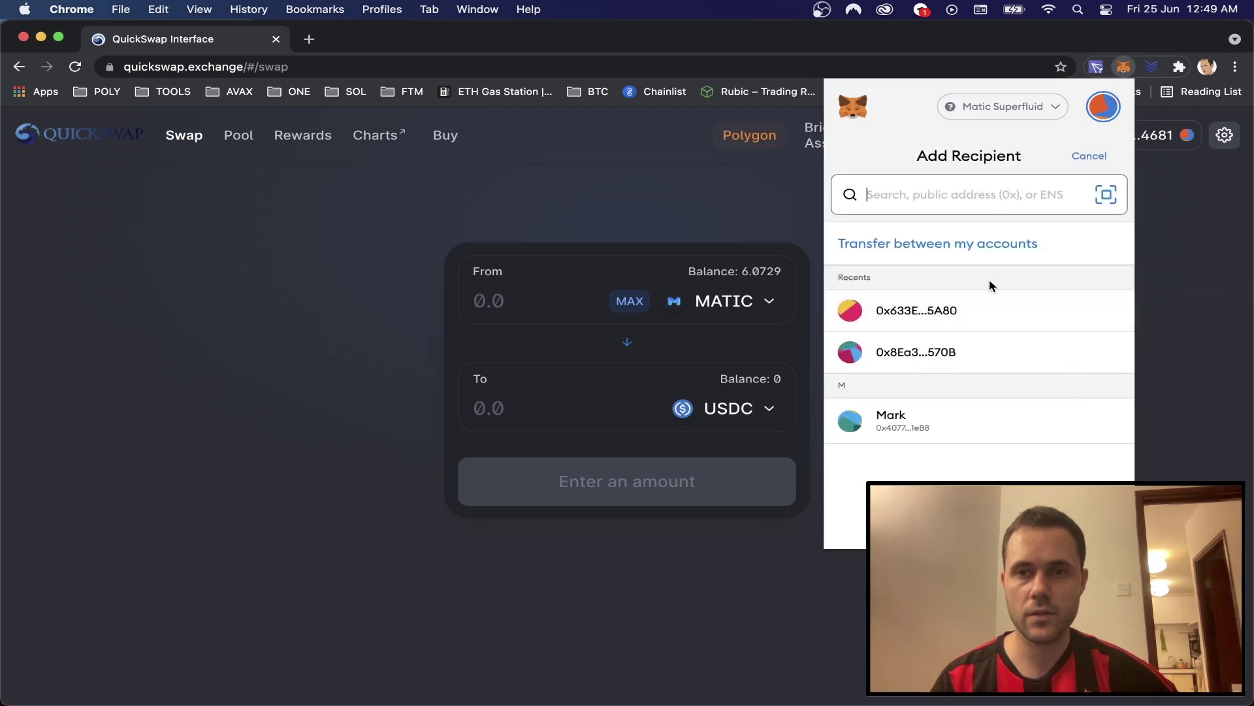
click(987, 245)
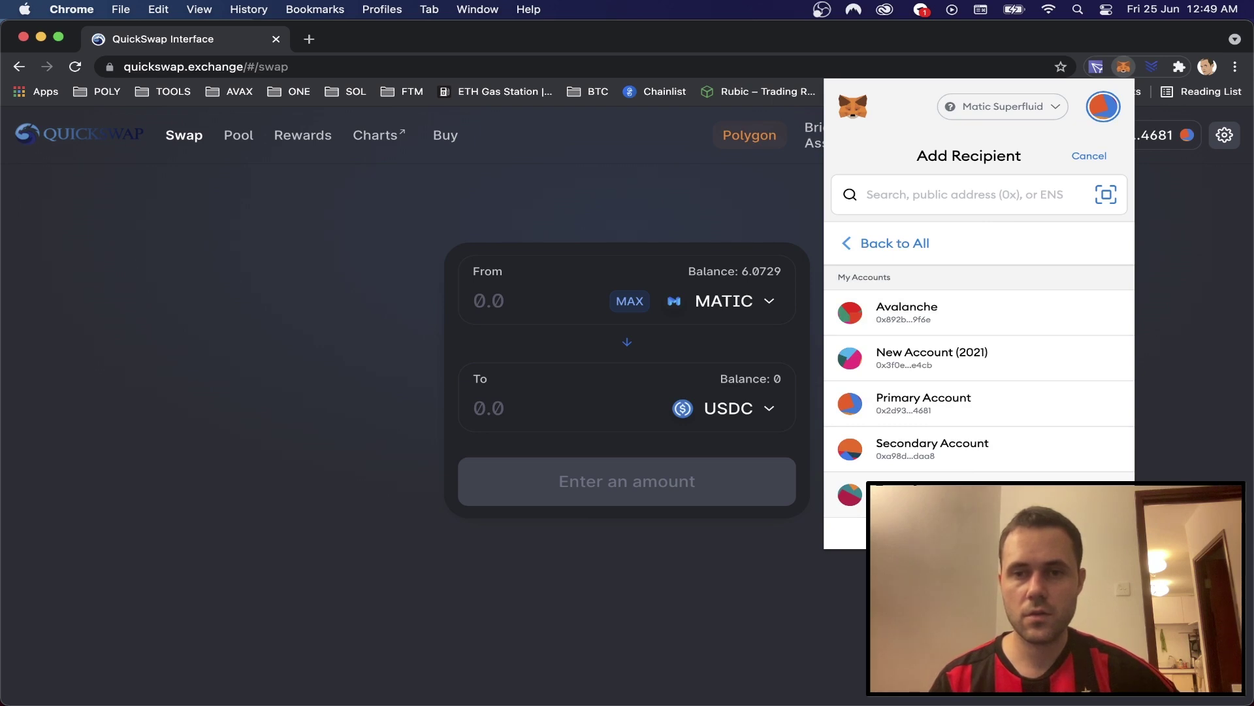
click(927, 494)
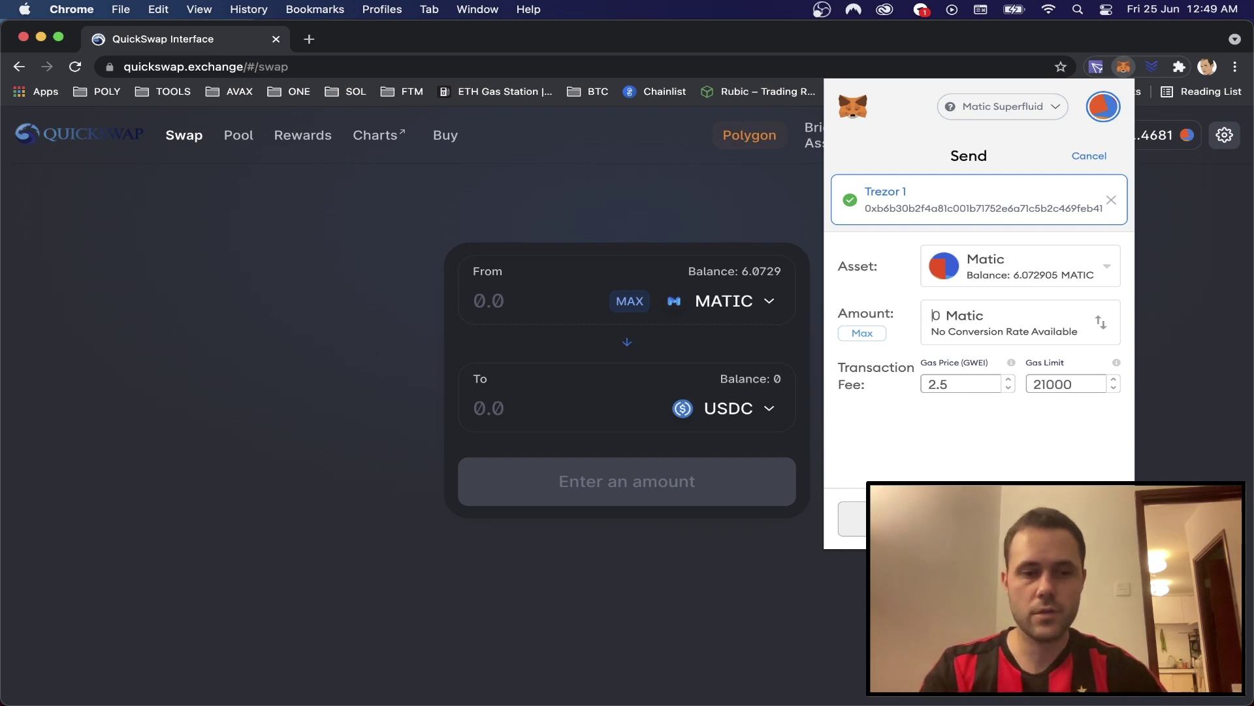
text(2)
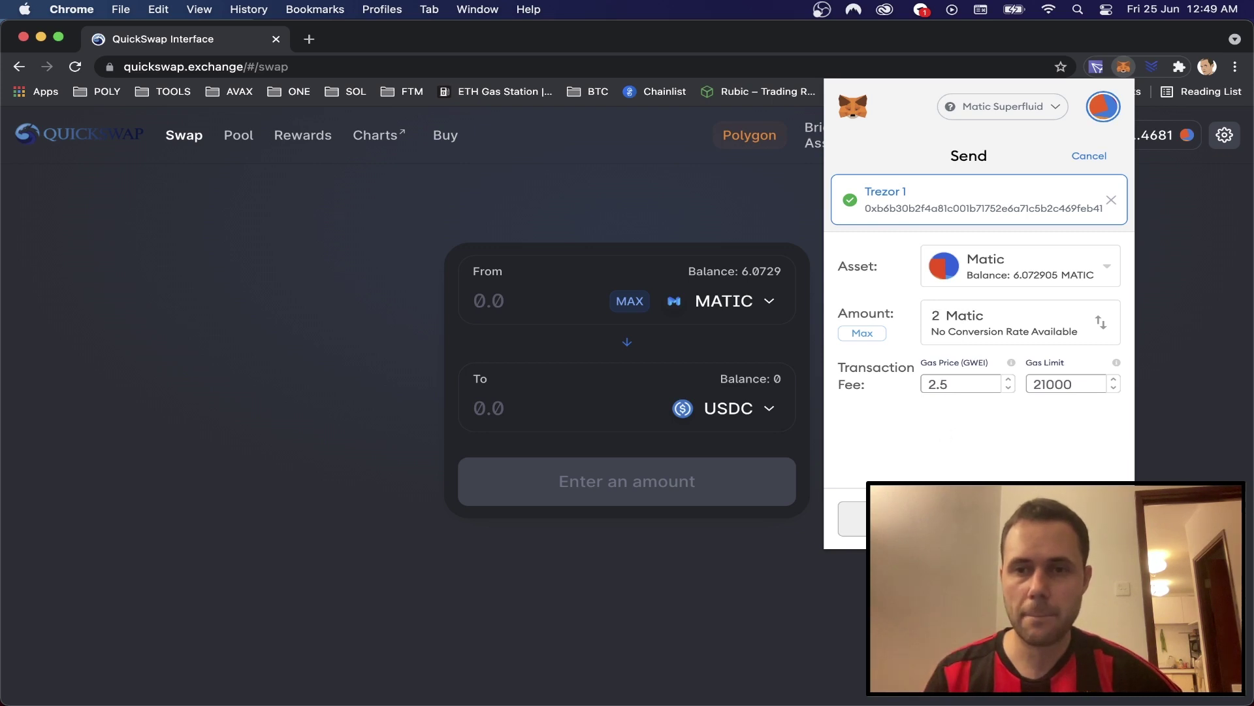
key(Return)
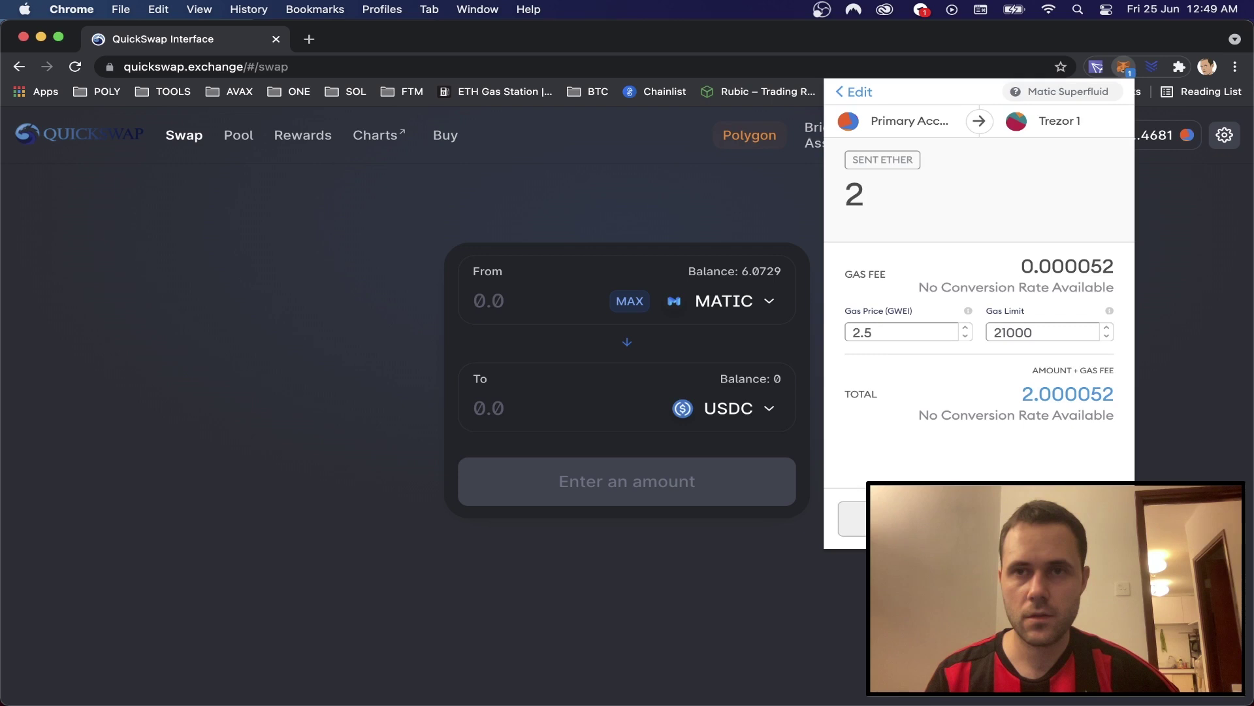
key(Return)
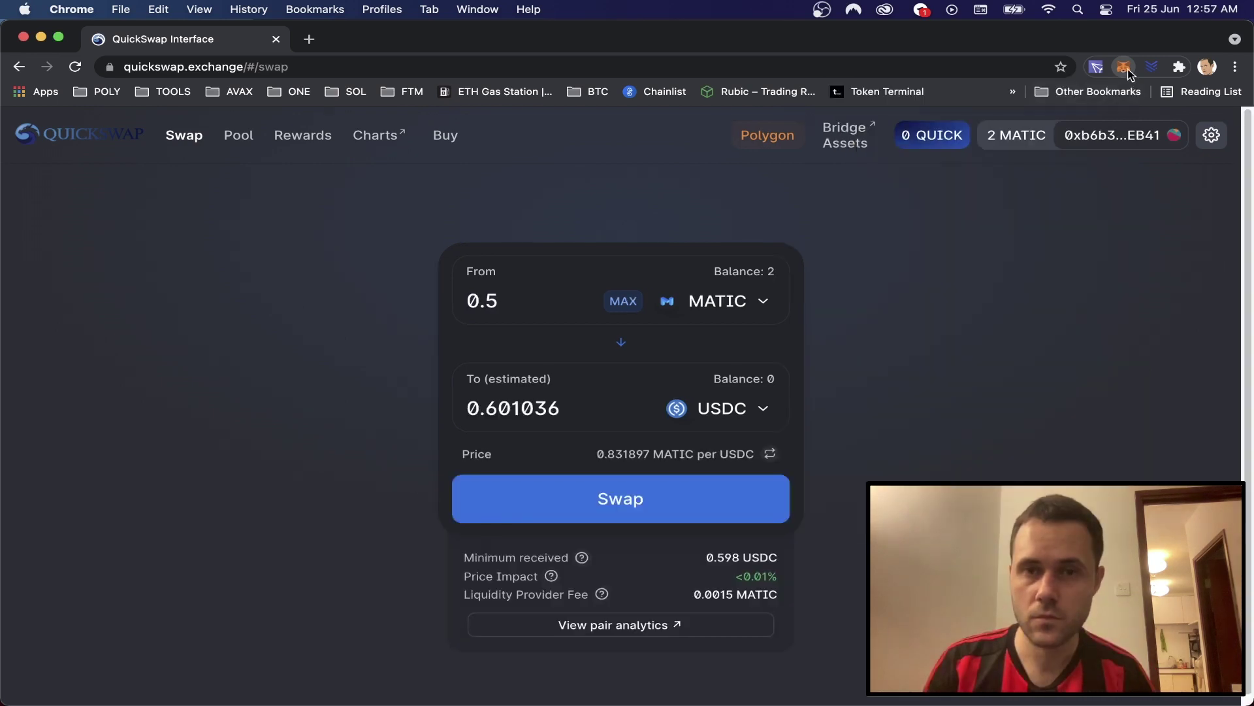
click(1124, 67)
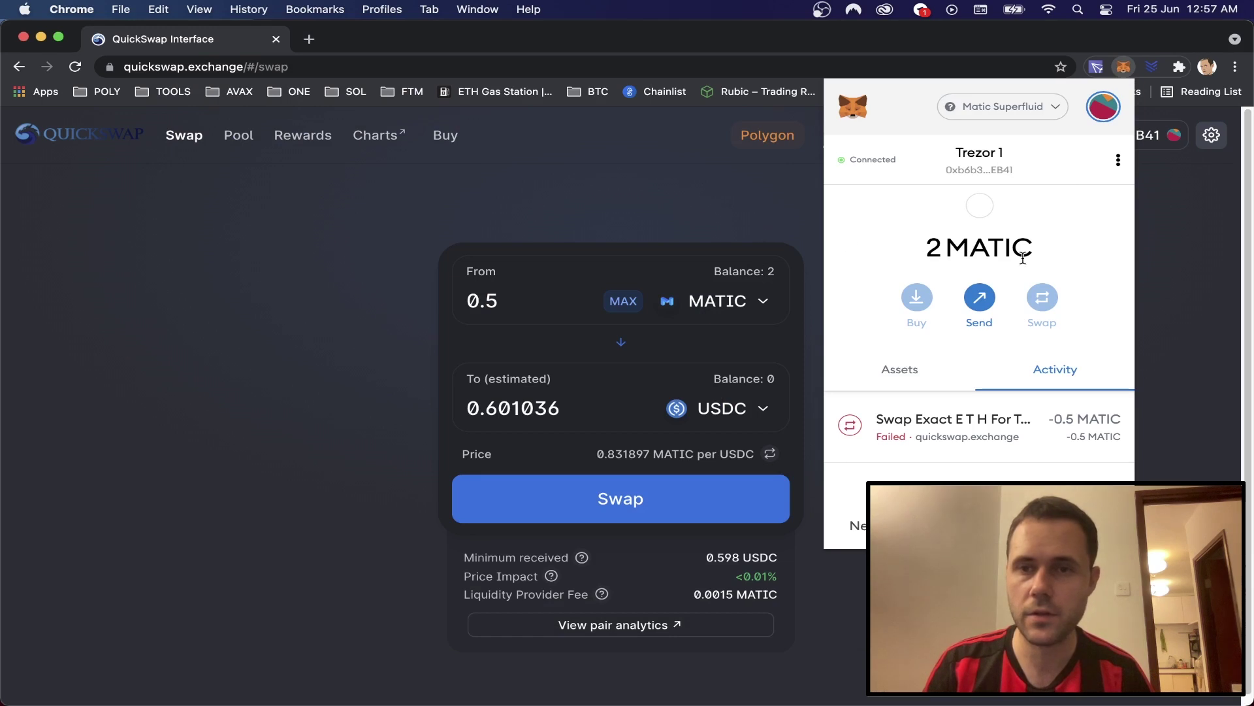
- Check Trezor 1's assets, then submit a 0.5 MATIC to USDC swap on QuickSwap
click(875, 364)
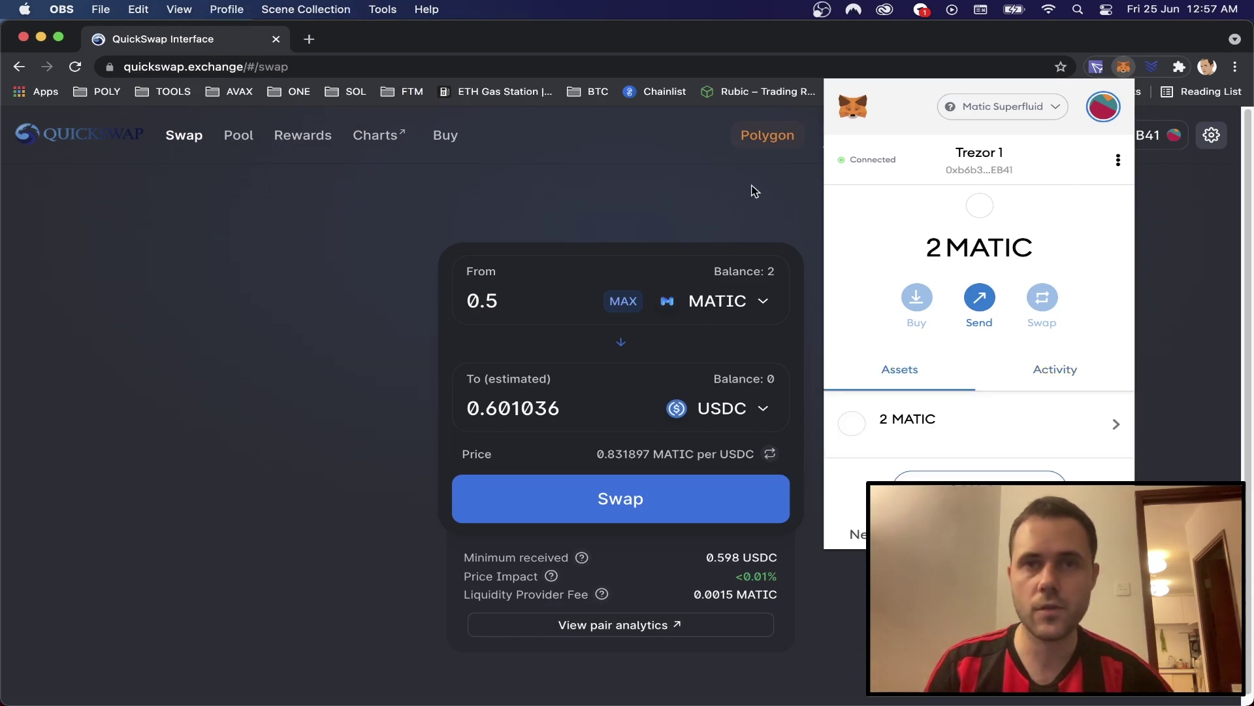
click(501, 229)
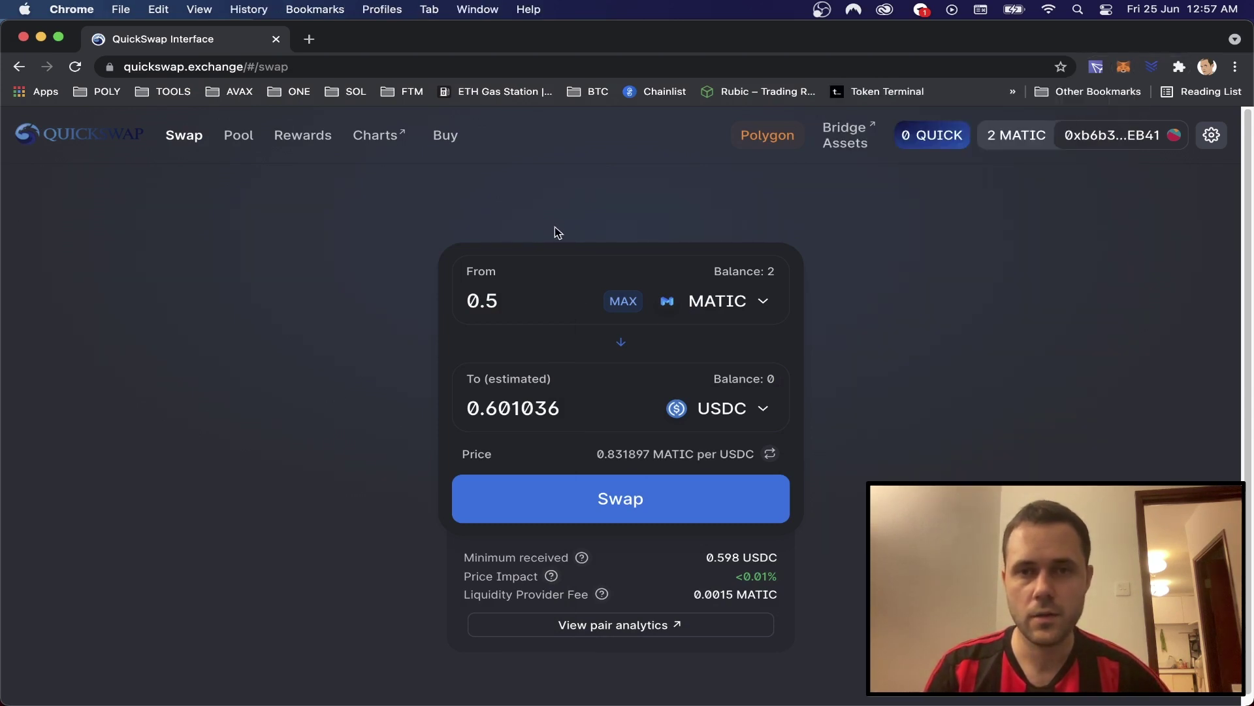
click(535, 307)
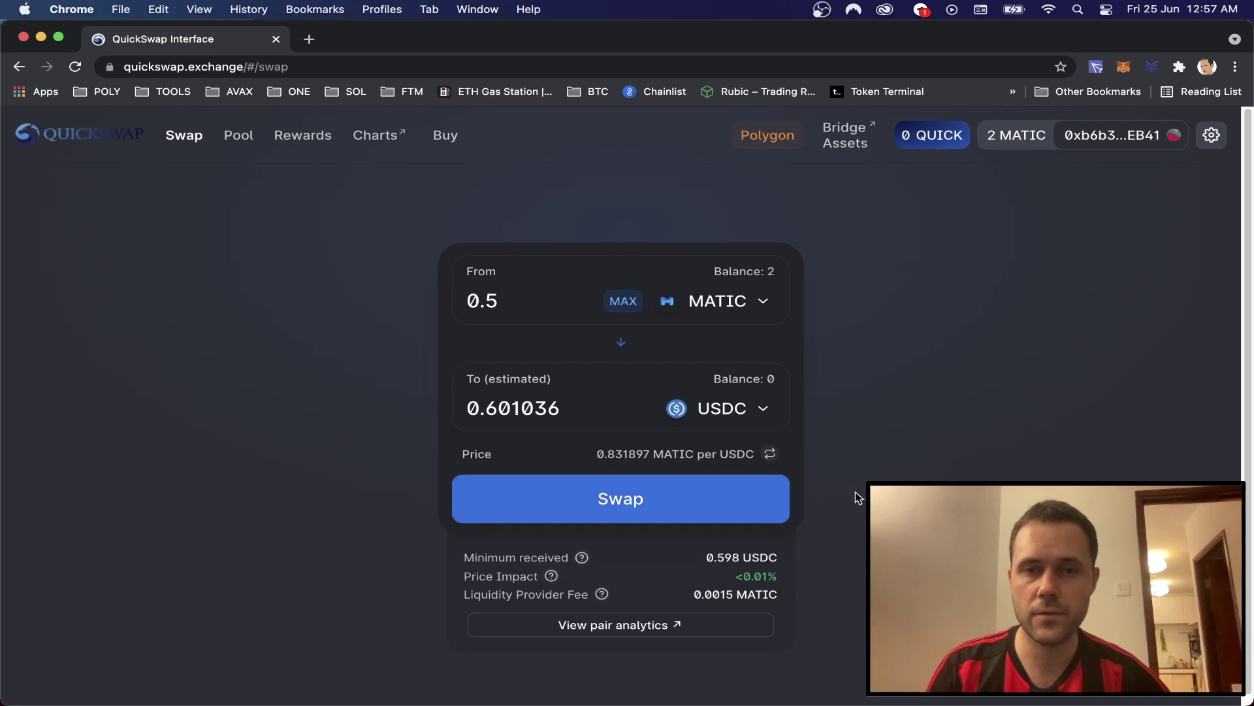
click(654, 504)
click(650, 551)
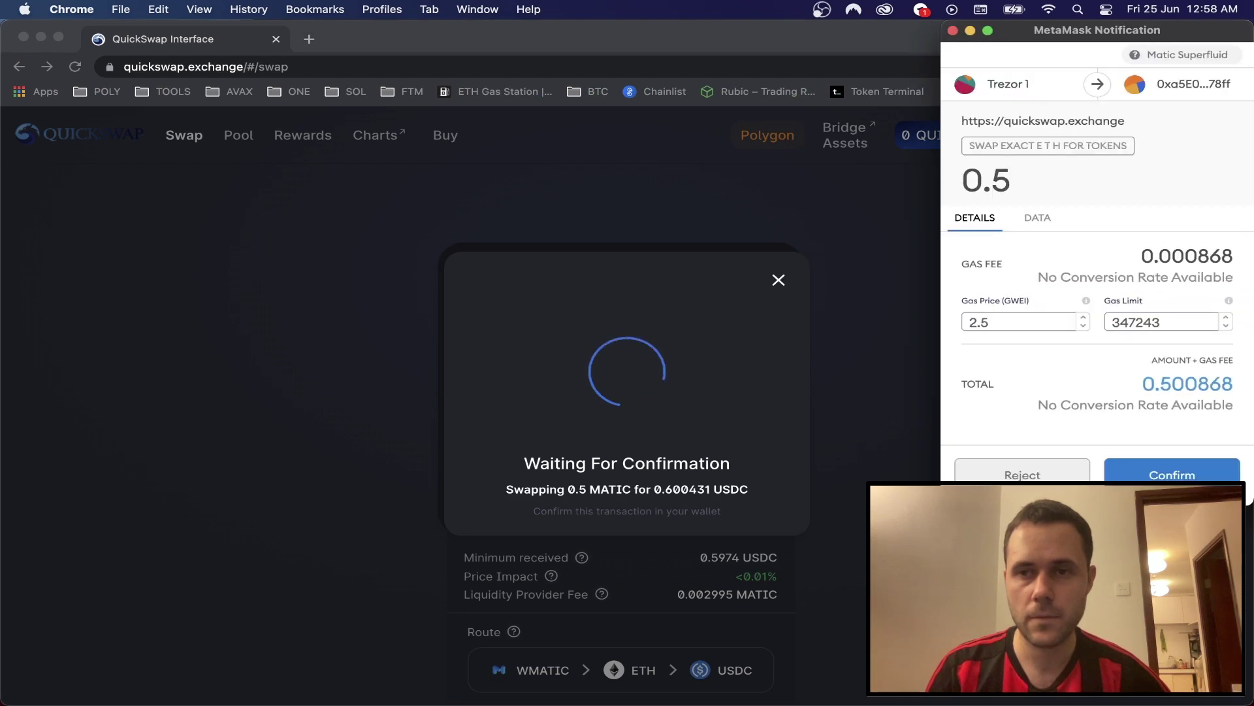
- Raise the gas price to 4.5 GWEI and confirm the swap transaction in MetaMask
click(1083, 318)
click(1084, 318)
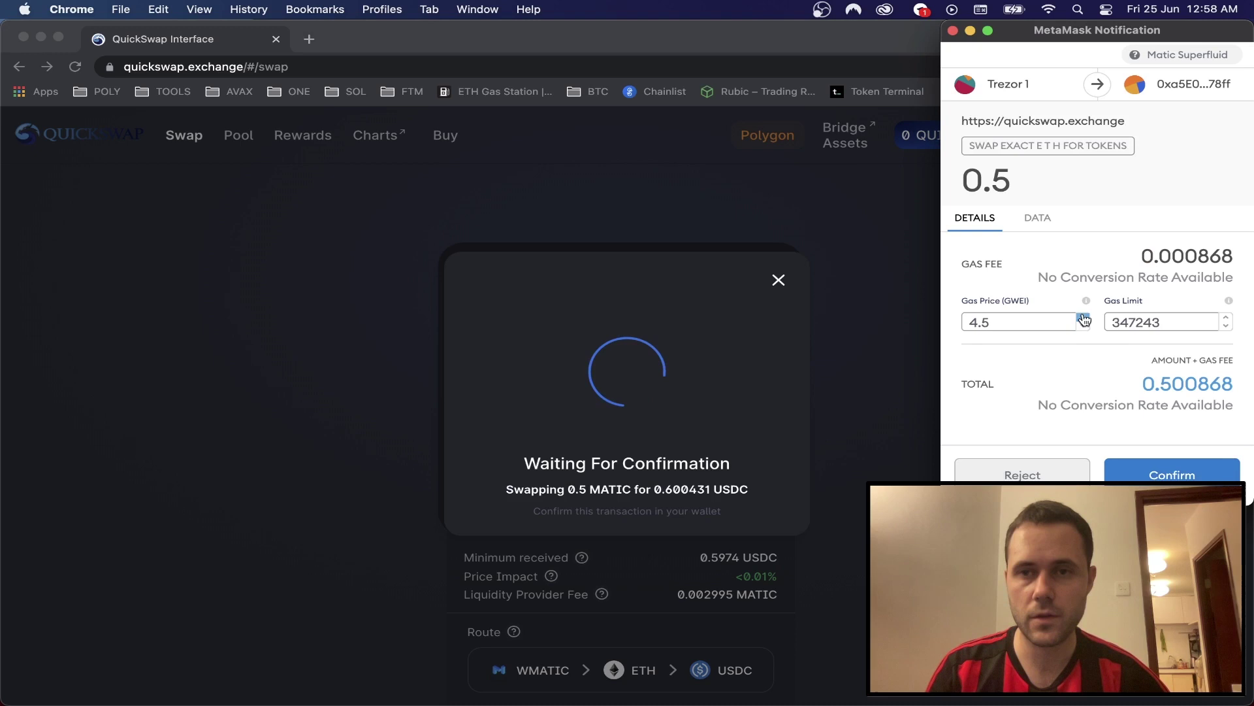
click(1172, 474)
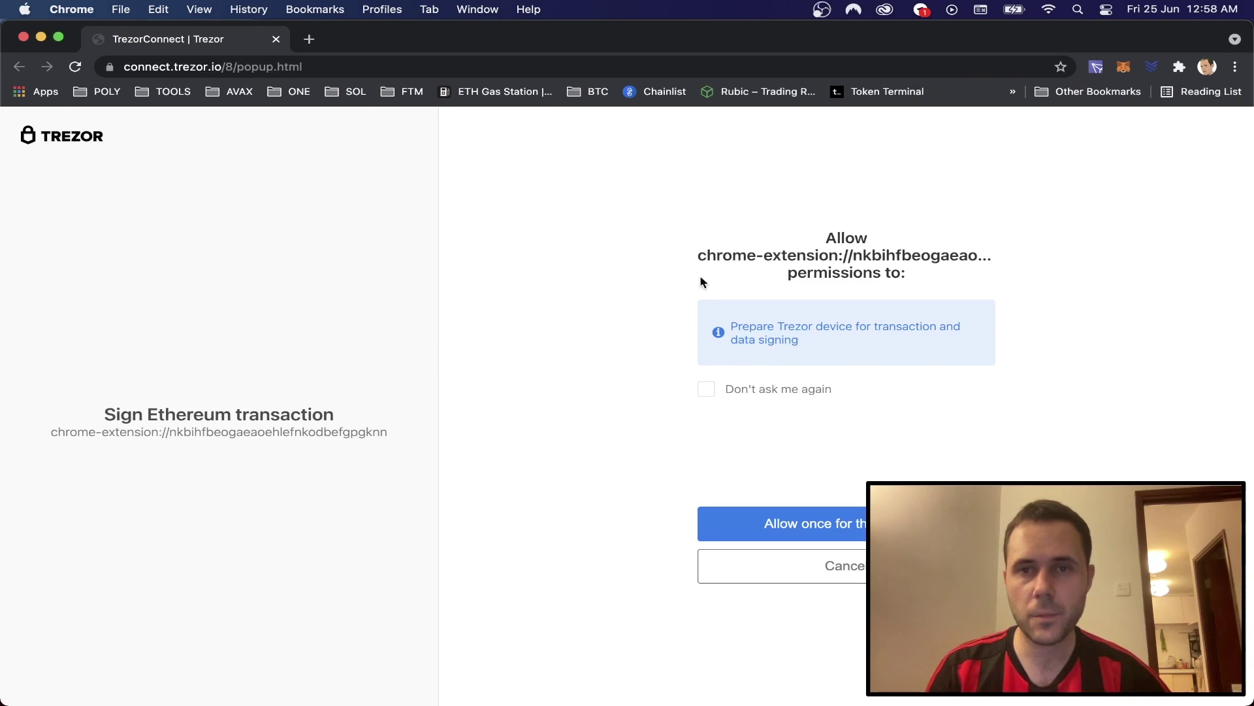
- Always allow the extension to prepare the Trezor for signing and submit the device PIN
click(706, 388)
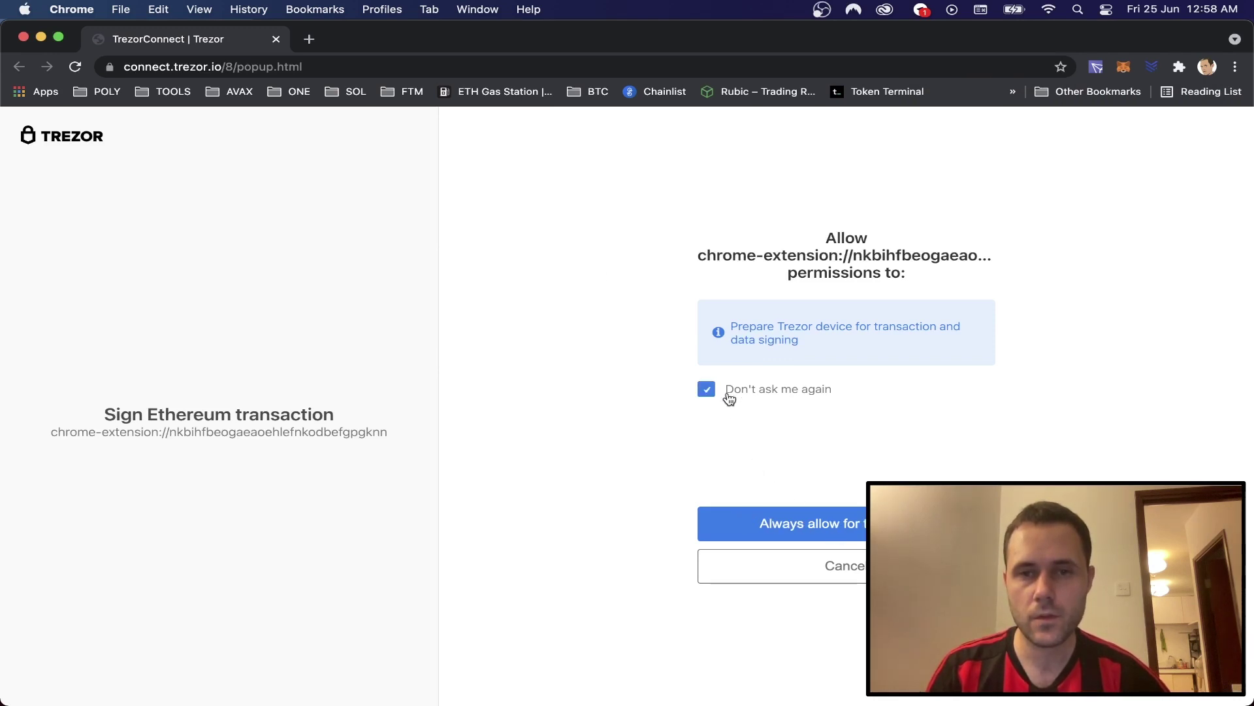
click(775, 522)
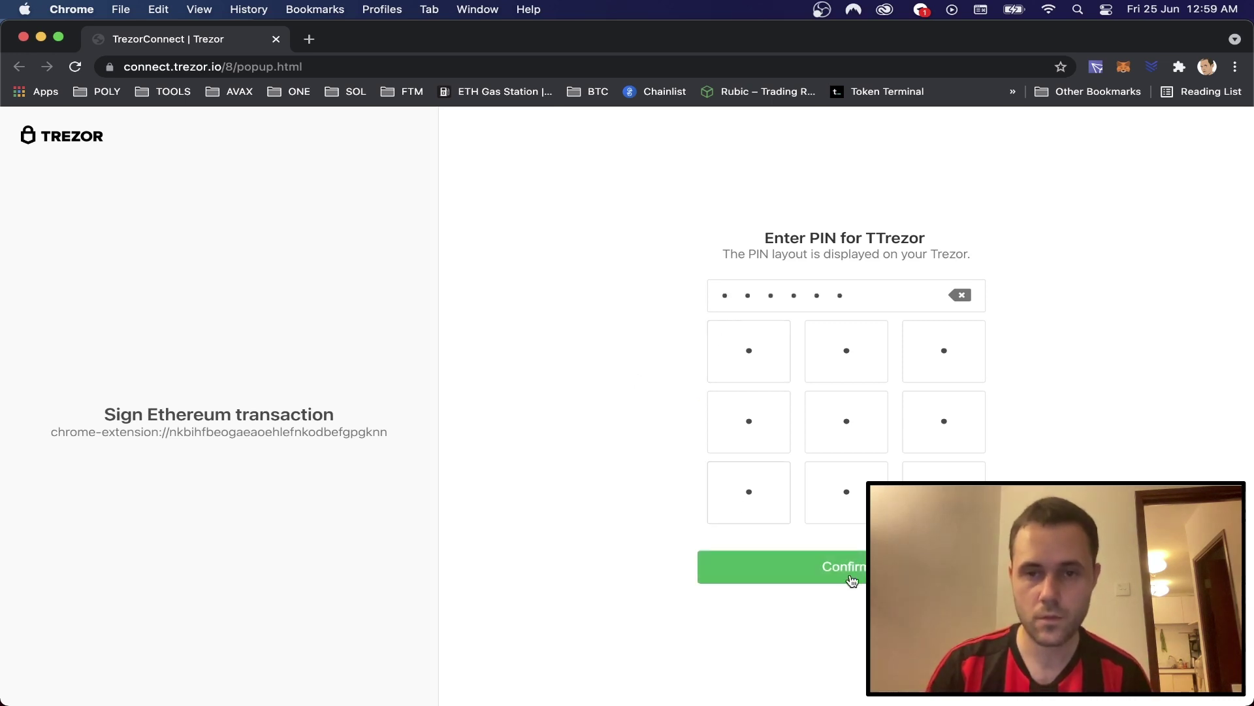
click(849, 575)
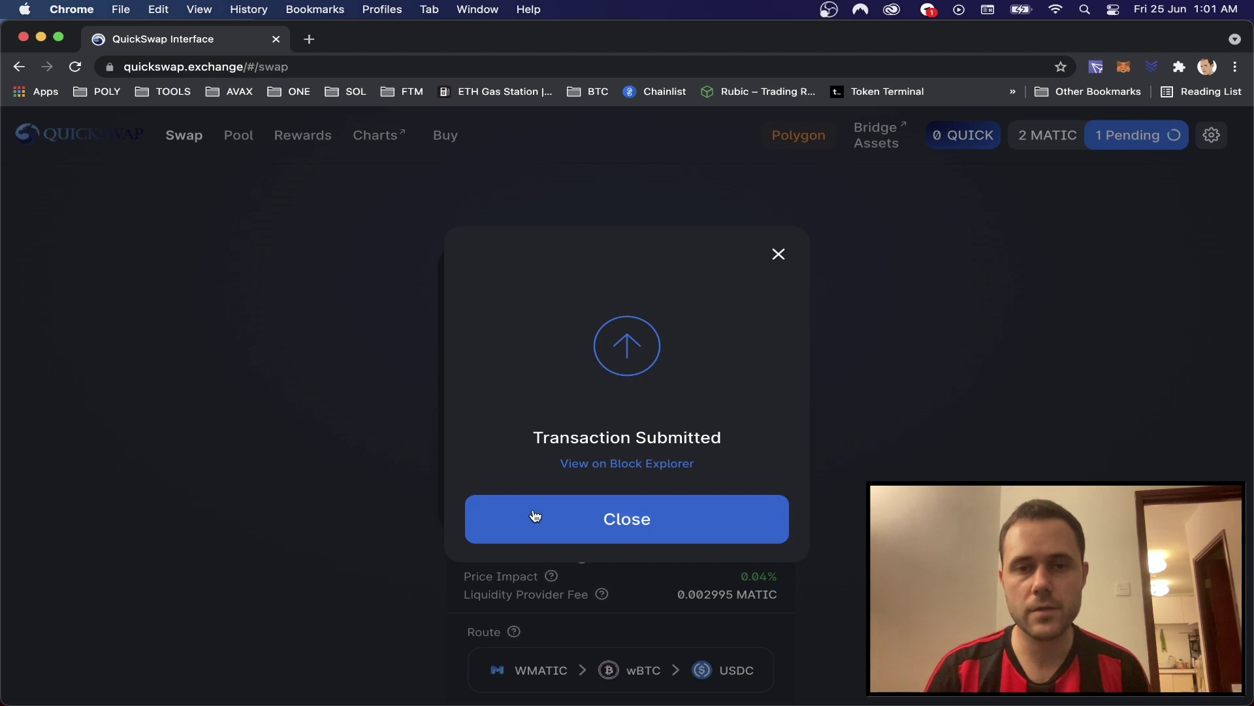
- Close the Transaction Submitted notice and open MetaMask to check the new balance
click(604, 521)
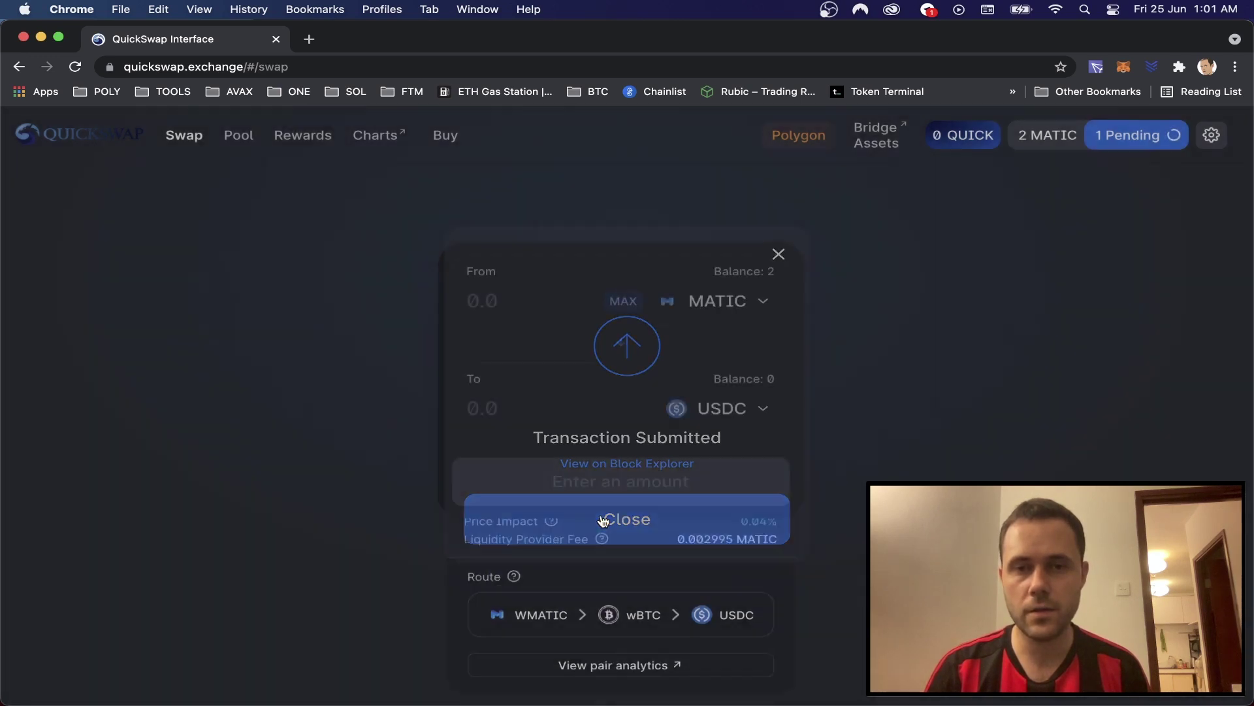
key(alt+shift+m)
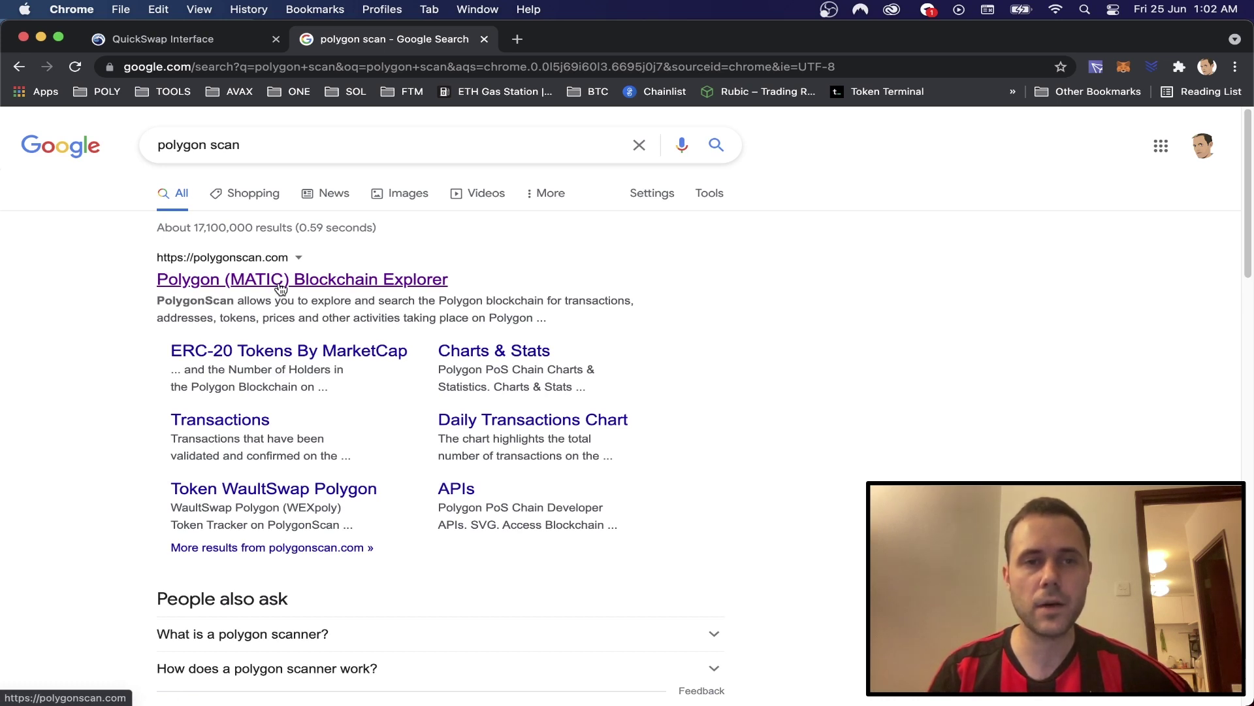
- Open the Polygon (MATIC) Blockchain Explorer result from the polygon scan search
drag(281, 287, 111, 121)
click(98, 92)
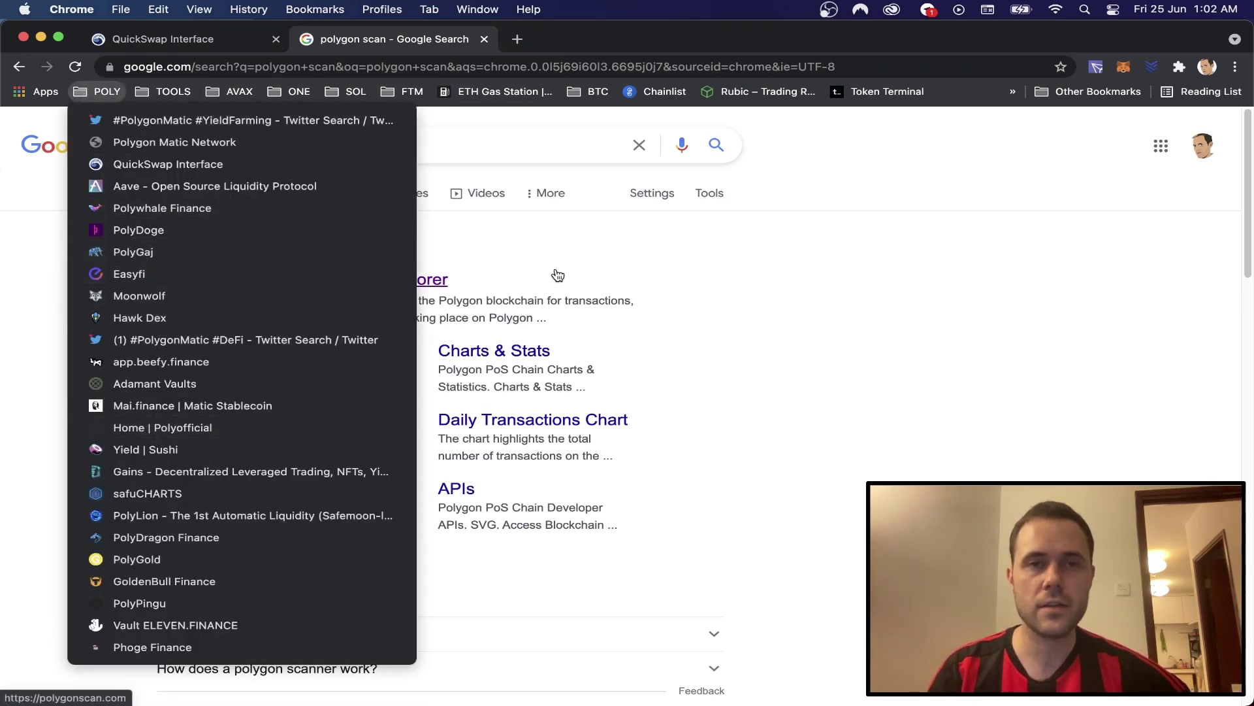
click(48, 353)
click(305, 283)
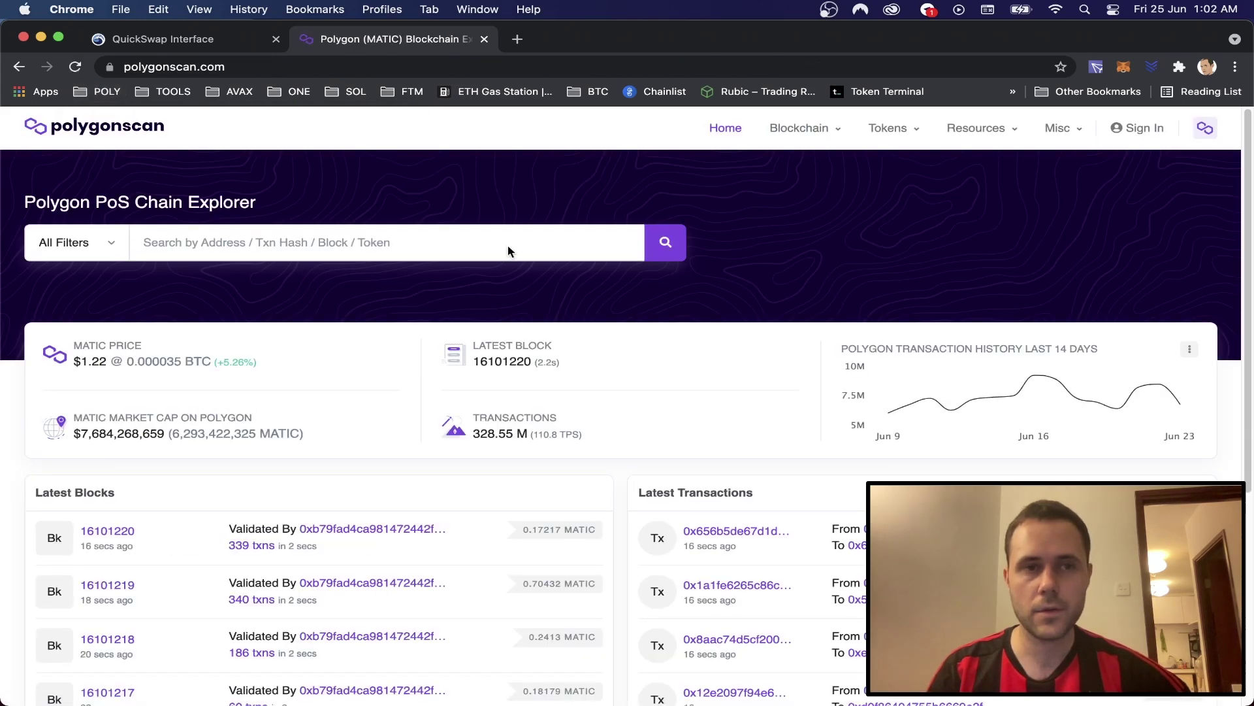
- Search PolygonScan for 'usdc' to reach the USD Coin (PoS) token page, then open MetaMask
click(498, 251)
text(usdc)
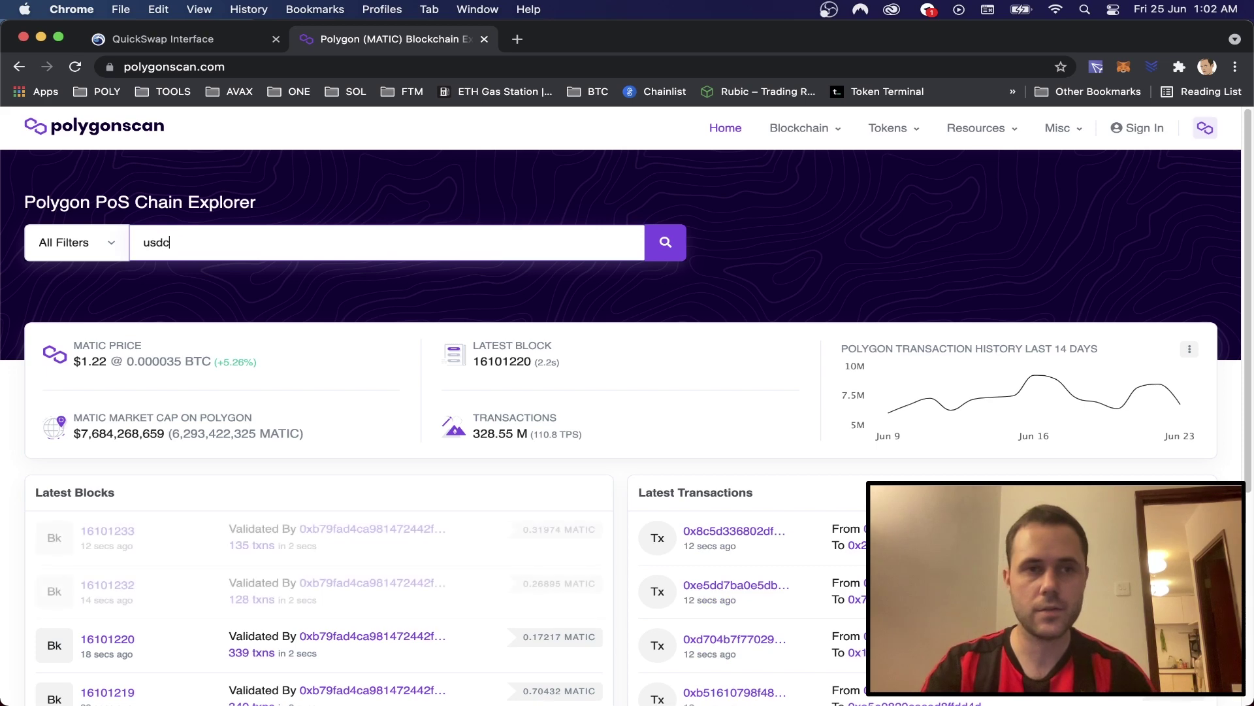
key(Return)
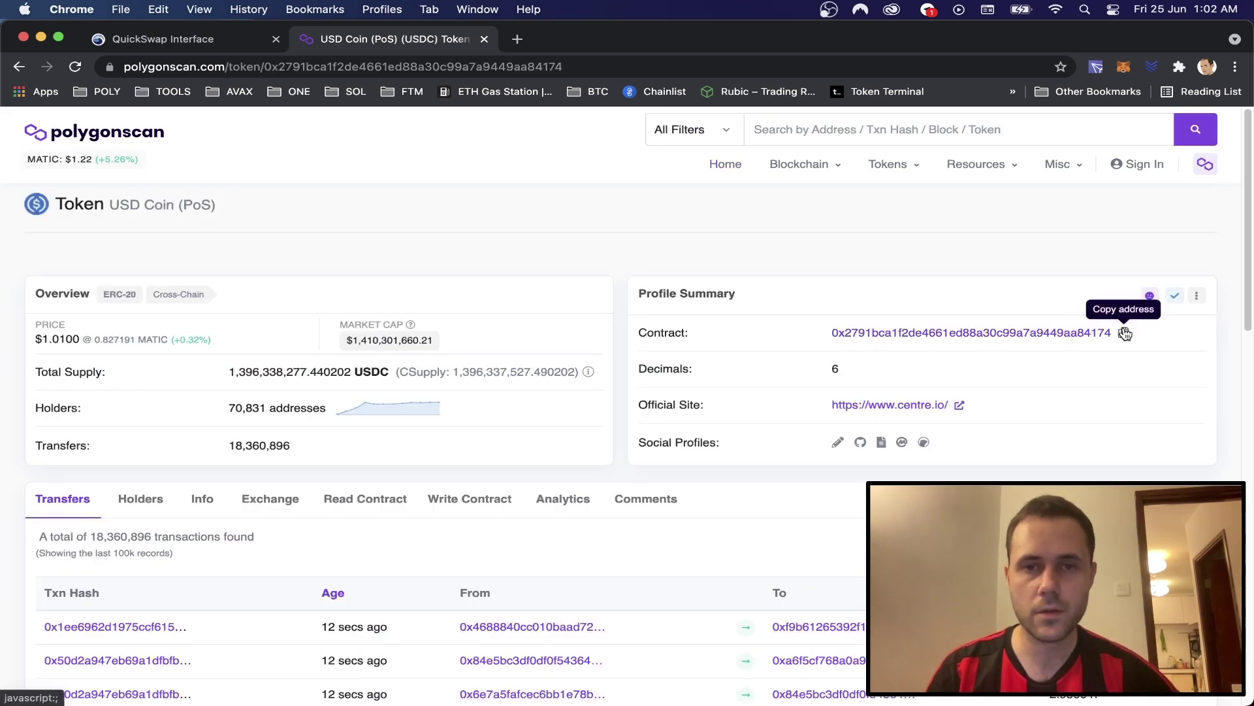
mouse_move(2, 213)
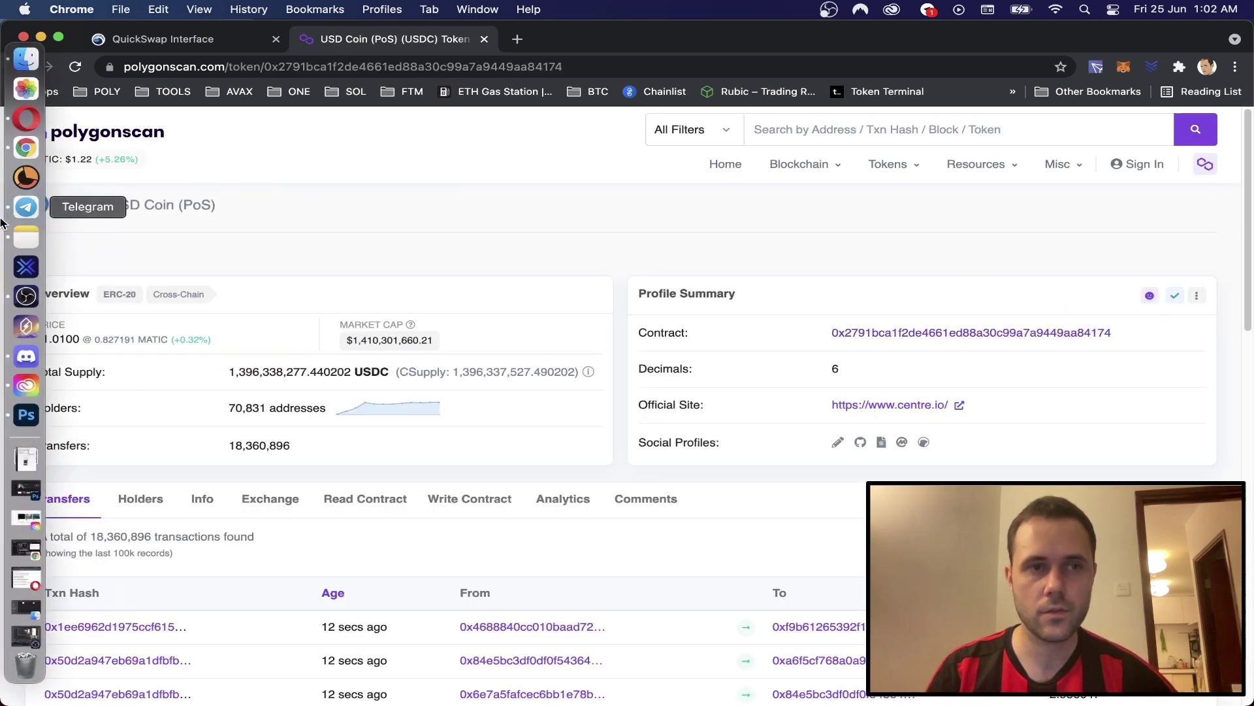
key(alt+shift+m)
- Add USDC to the Trezor 1 account from its pasted contract address, showing 0.602 USDC
click(979, 486)
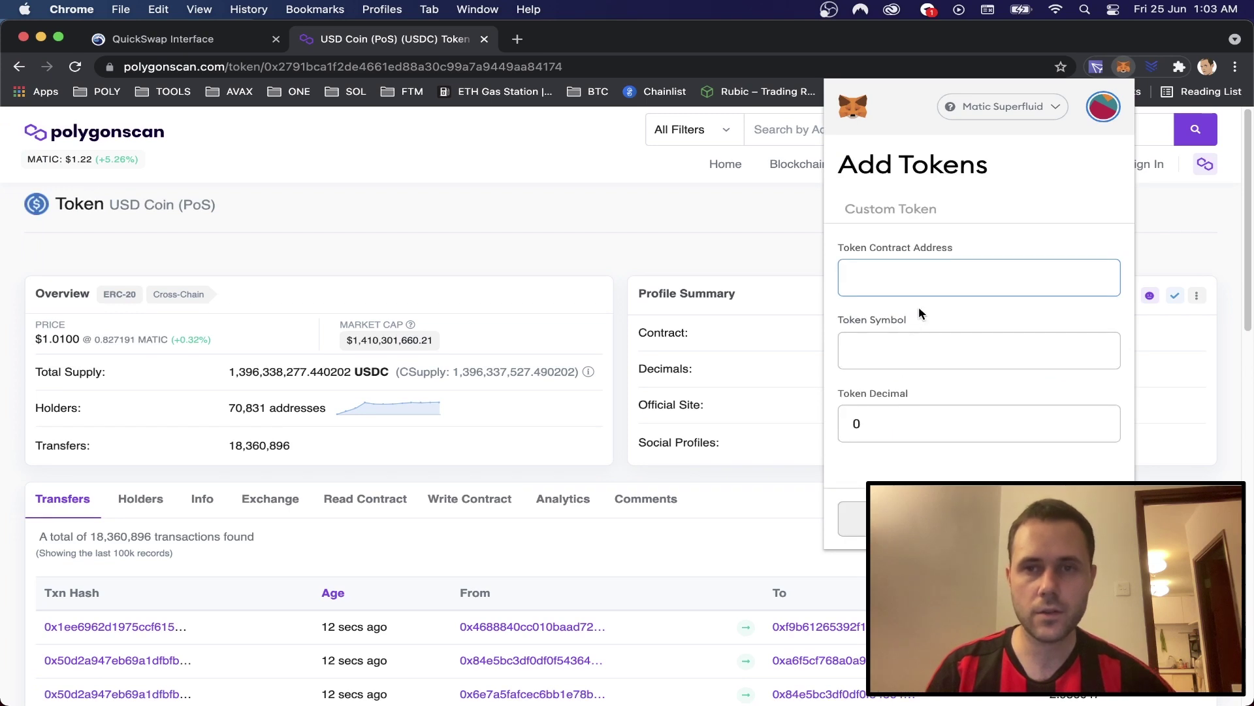
key(super+v)
click(920, 345)
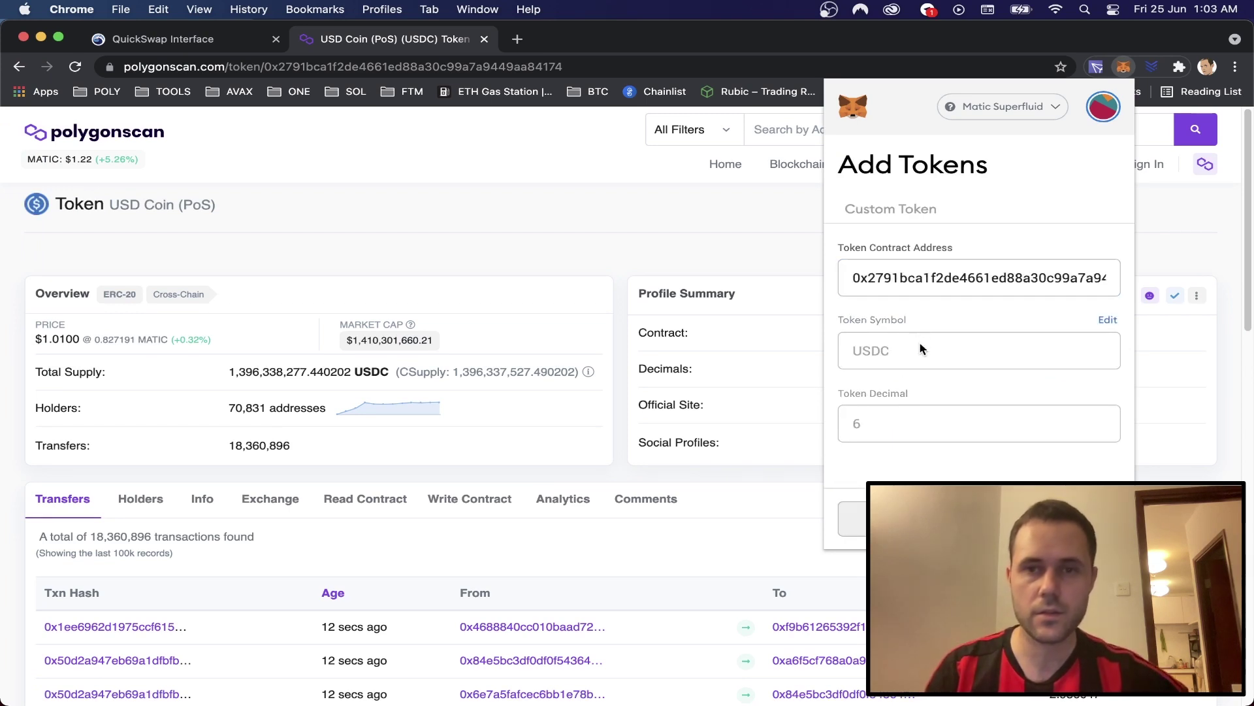
click(1054, 519)
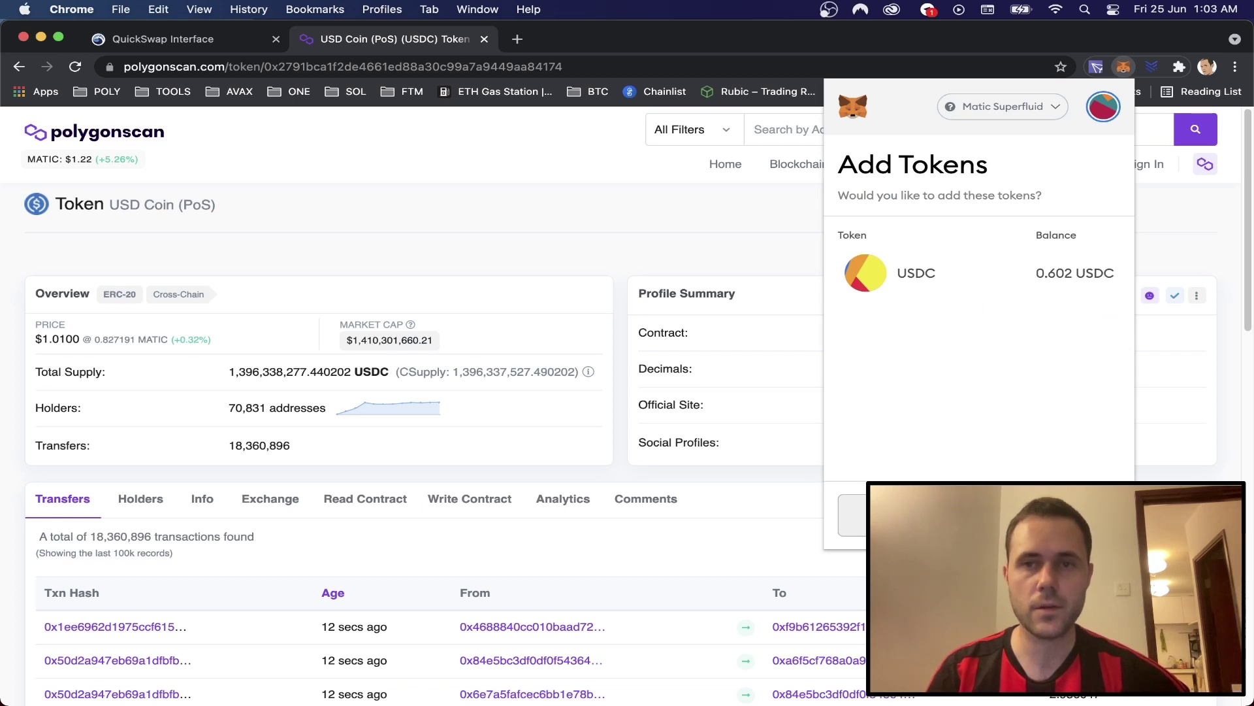
click(1053, 519)
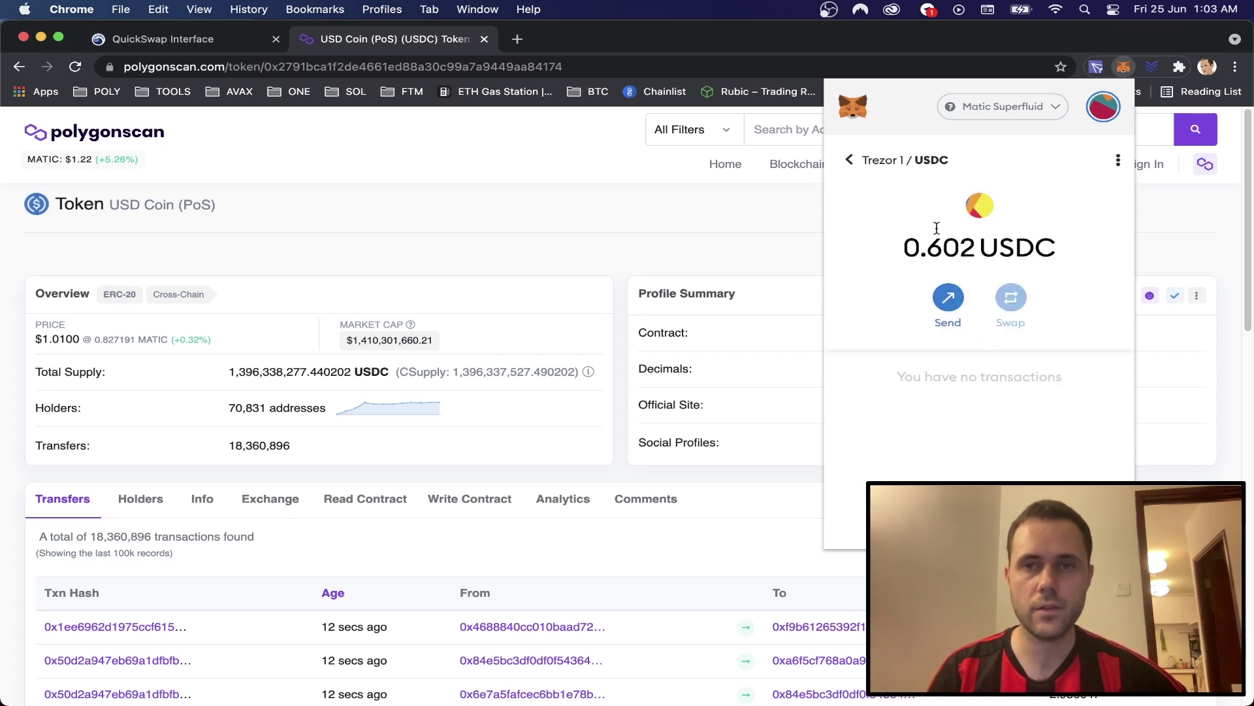
click(852, 160)
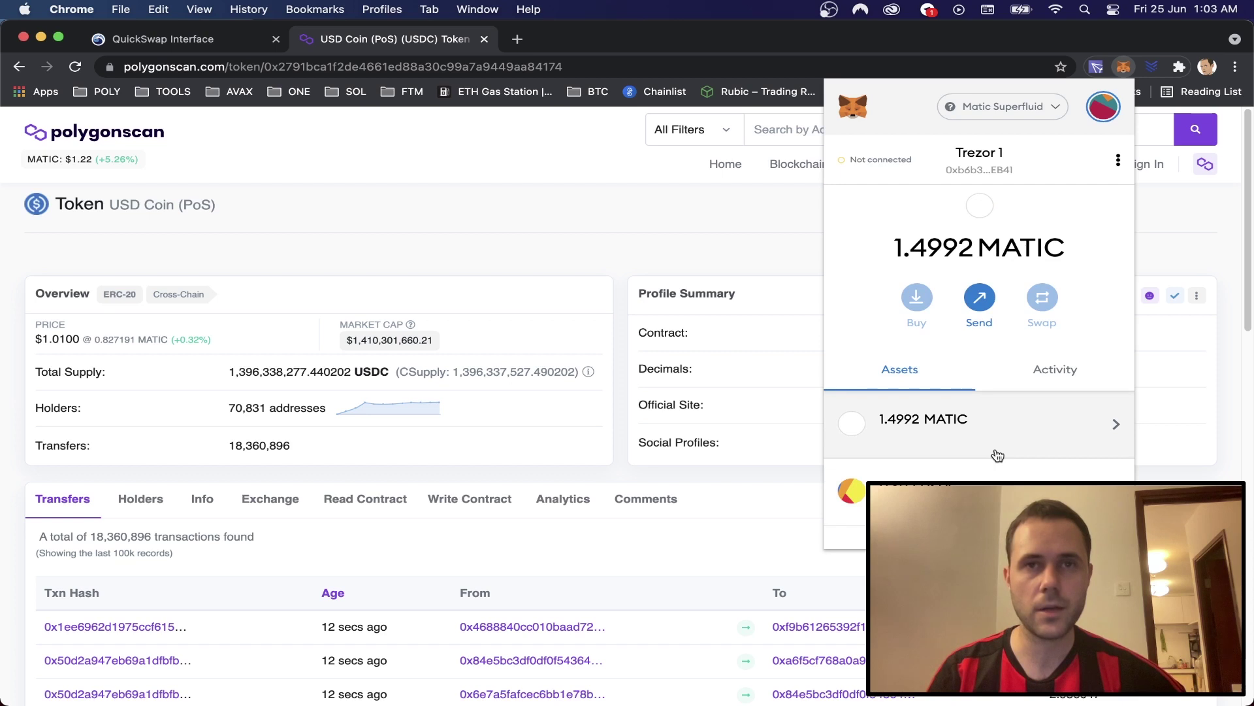
key(ctrl+shift+Tab)
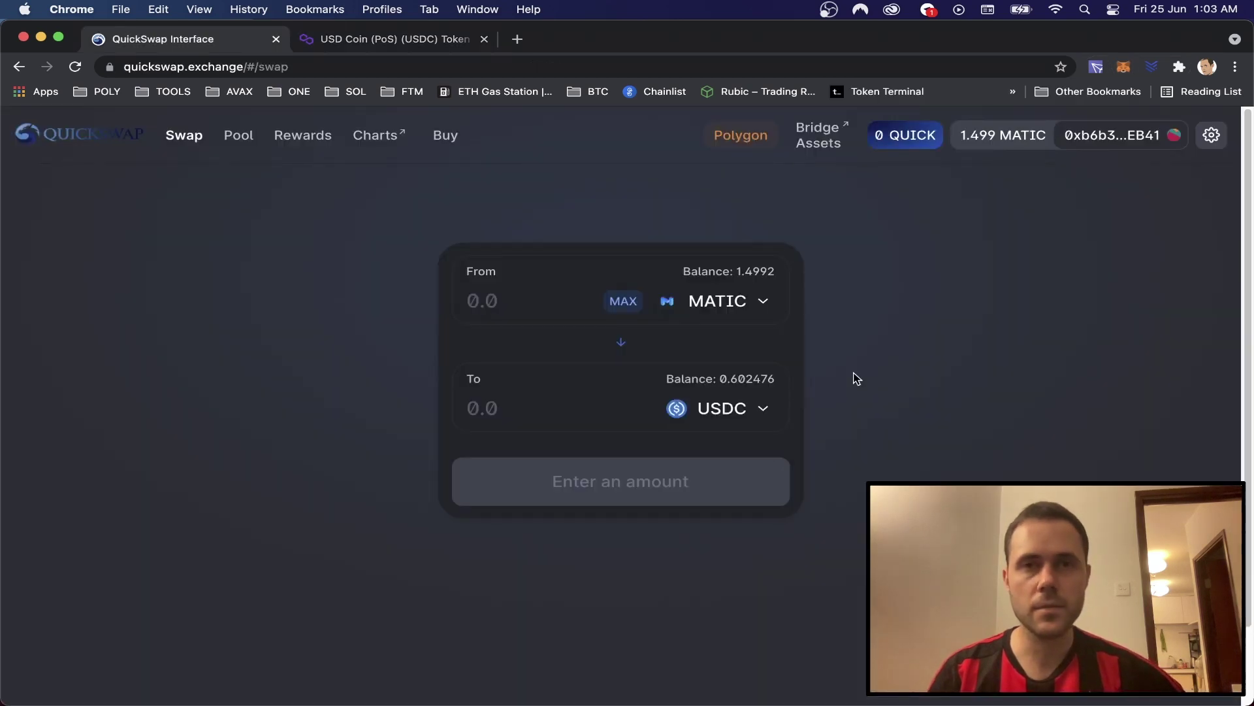